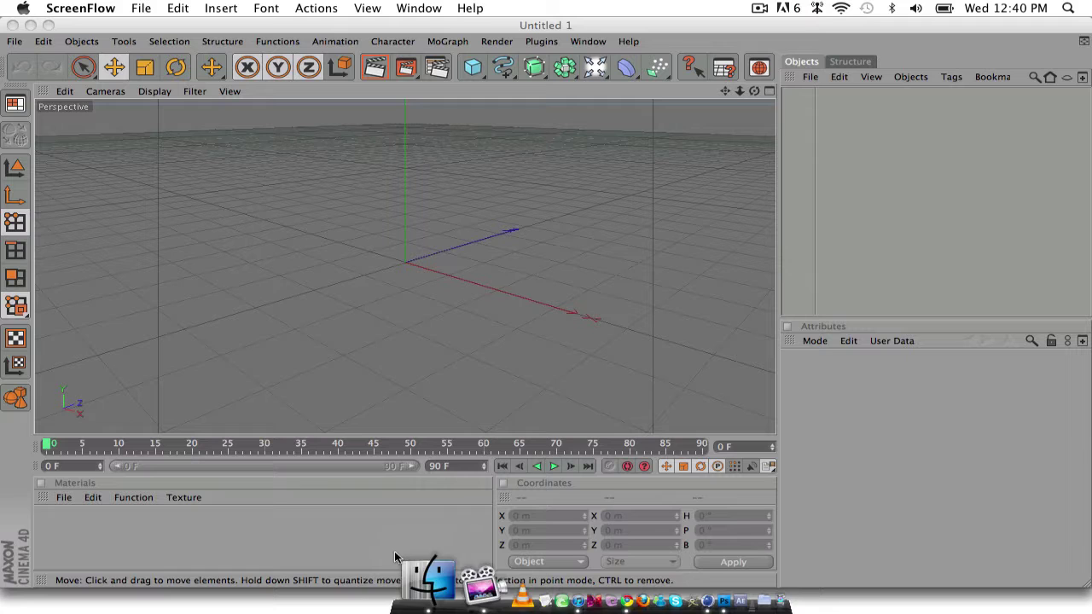
- Open the star clip-art GIF from Chrome as a document in Photoshop
left_click(546, 588)
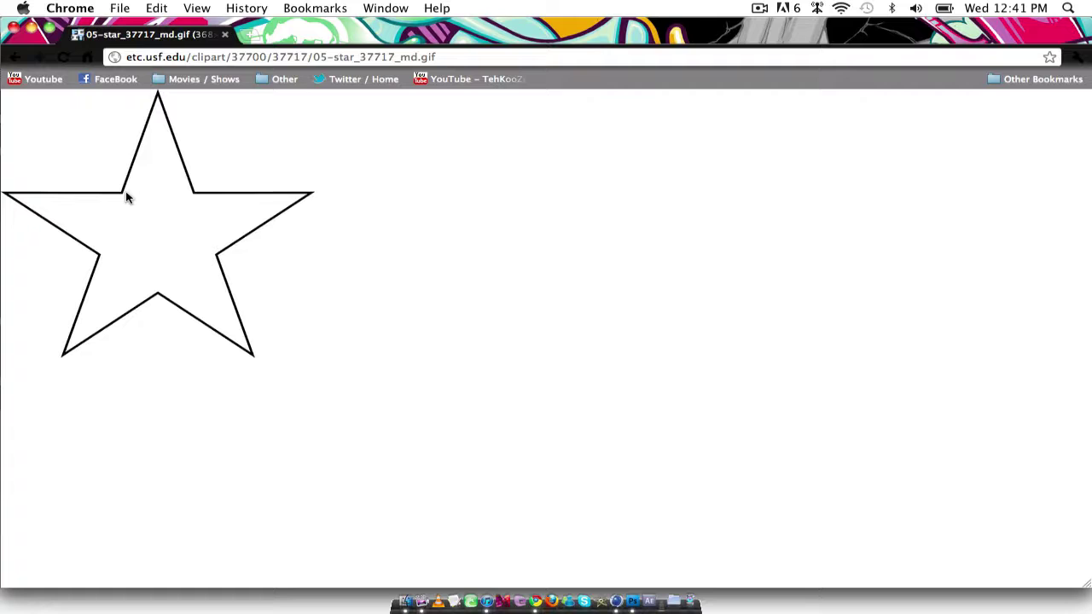
left_click_drag(126, 198, 620, 580)
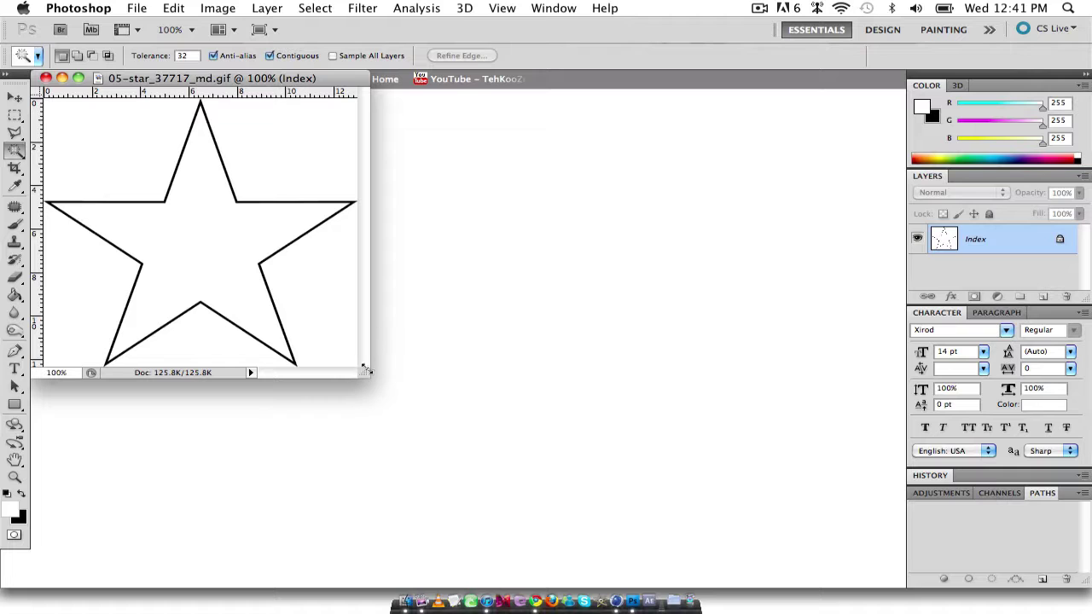
- Enlarge the document window and choose the Polygonal Lasso Tool
left_click_drag(402, 401, 429, 426)
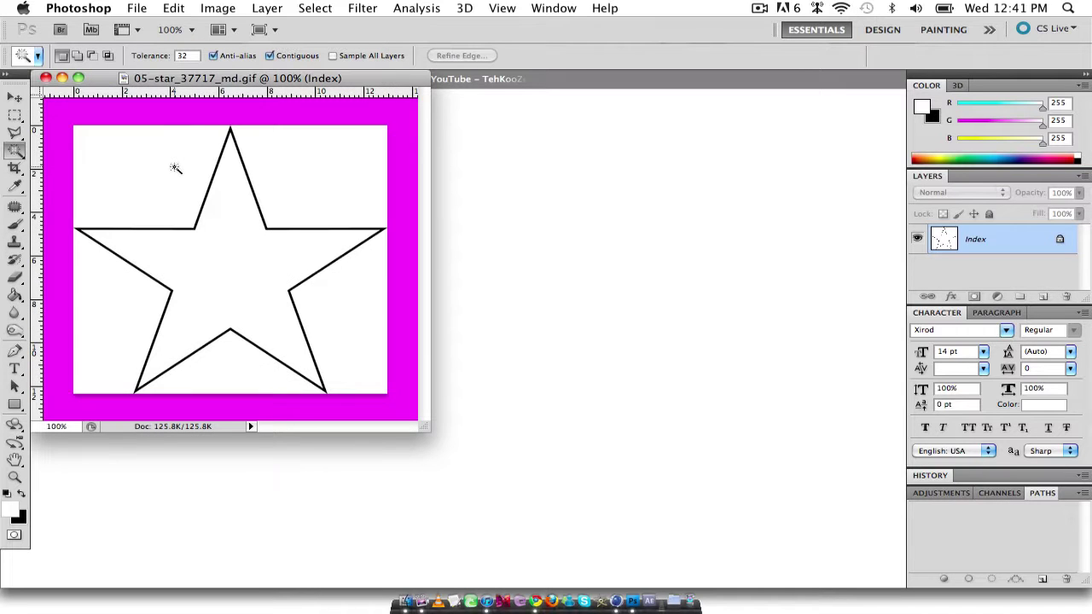
left_click(14, 134)
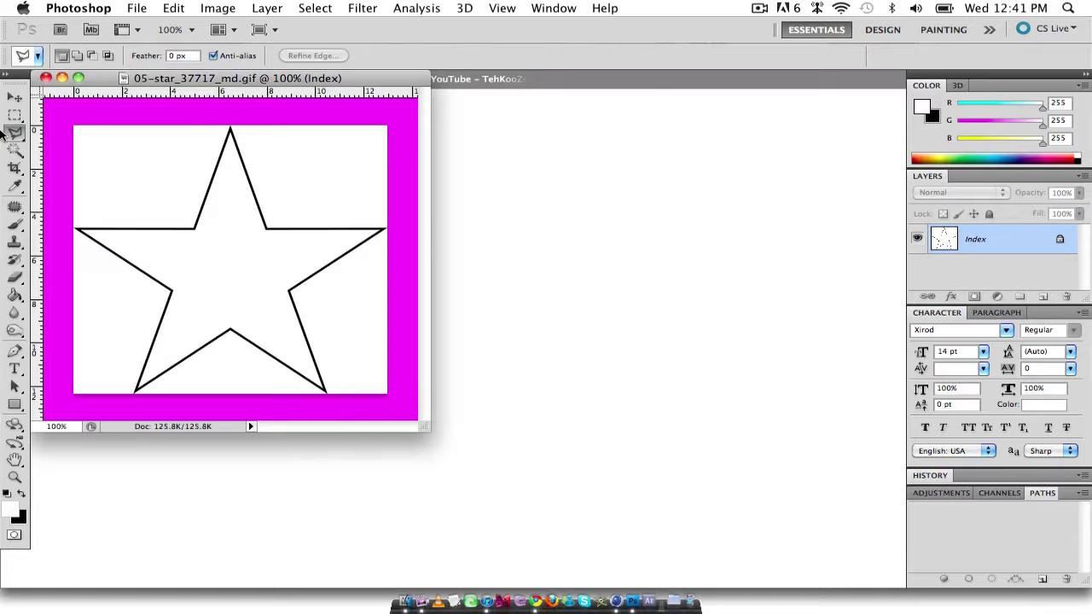
left_click(14, 134)
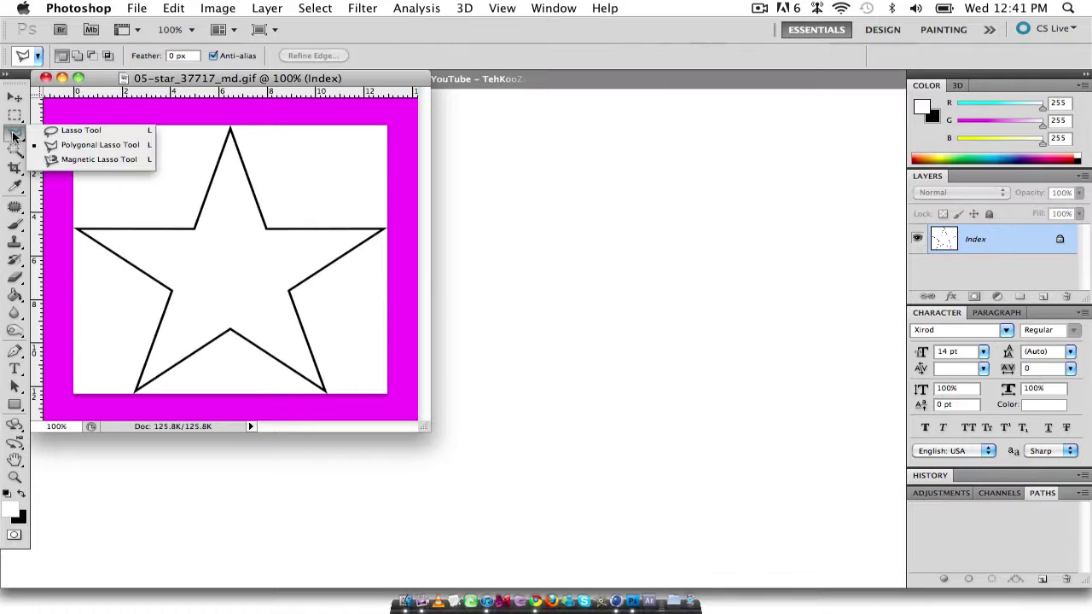
left_click(77, 146)
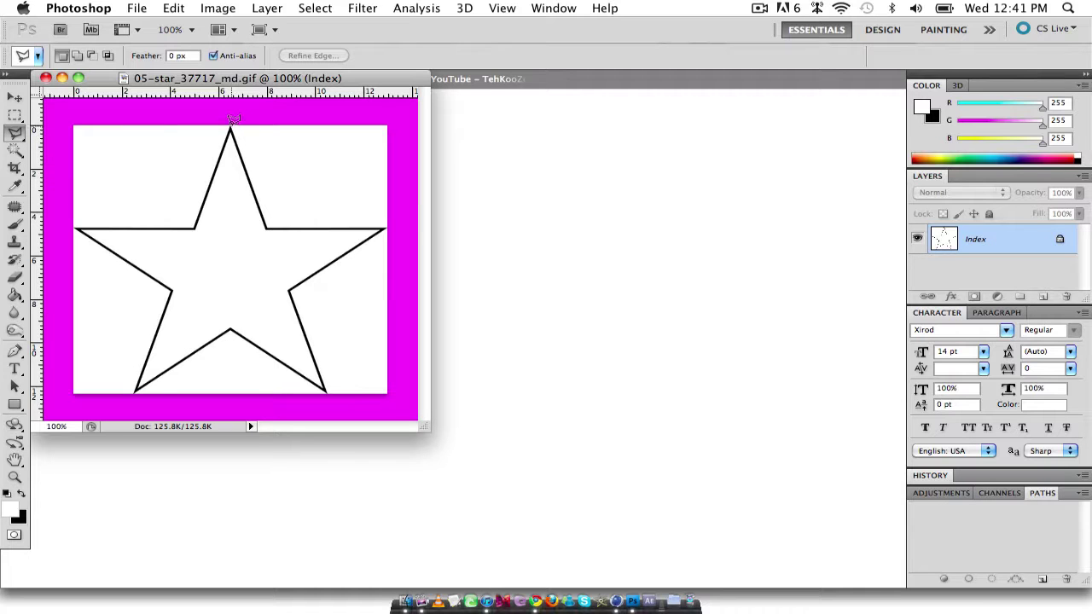
- Trace a closed selection through all ten star corners, starting and ending at the top point
left_click(230, 126)
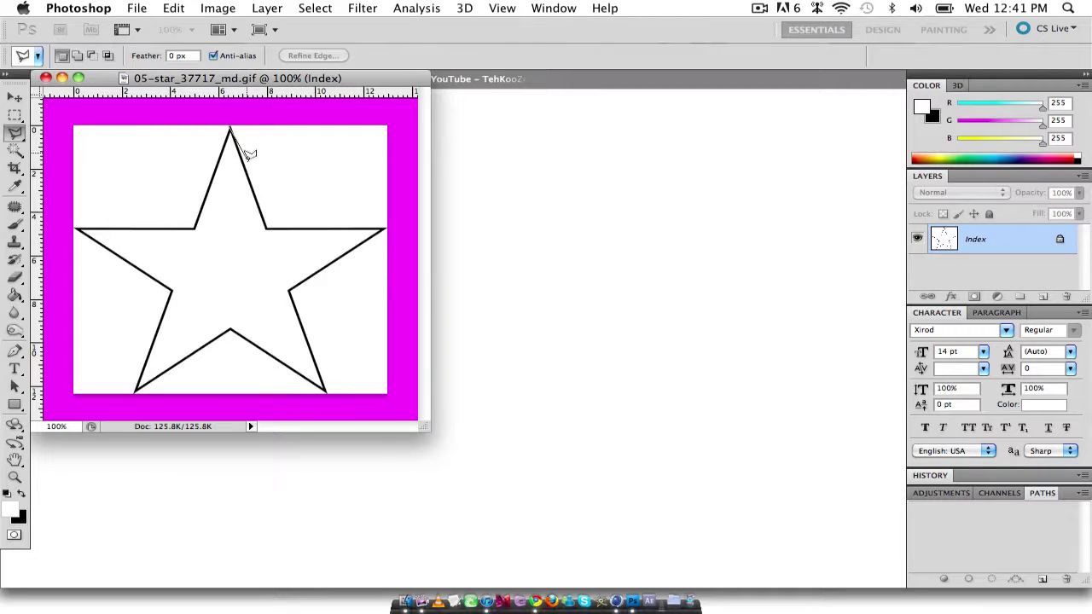
left_click(266, 225)
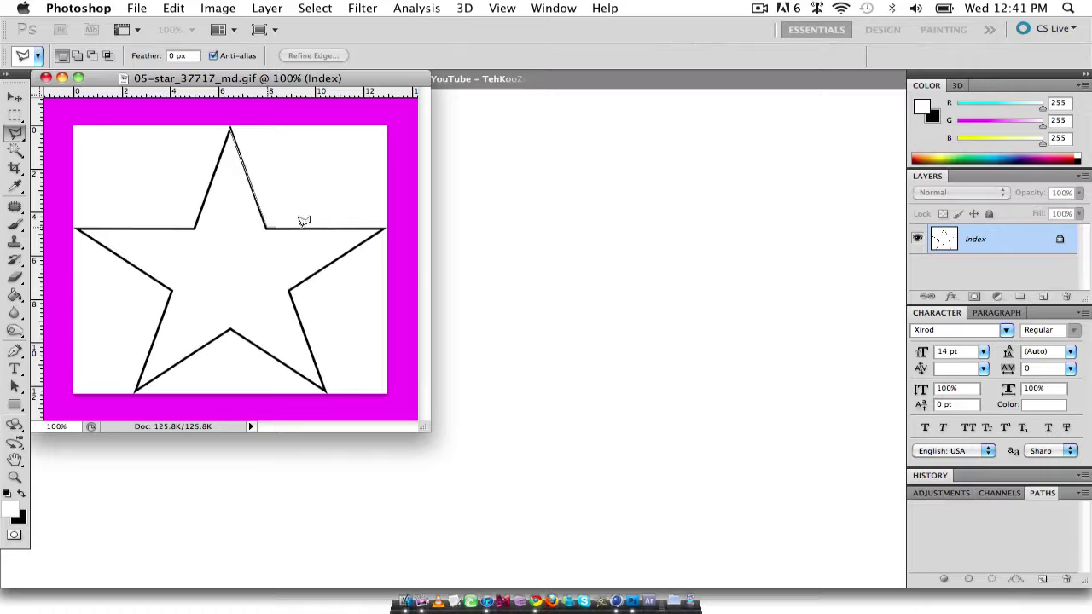
left_click(385, 227)
left_click(290, 291)
left_click(325, 389)
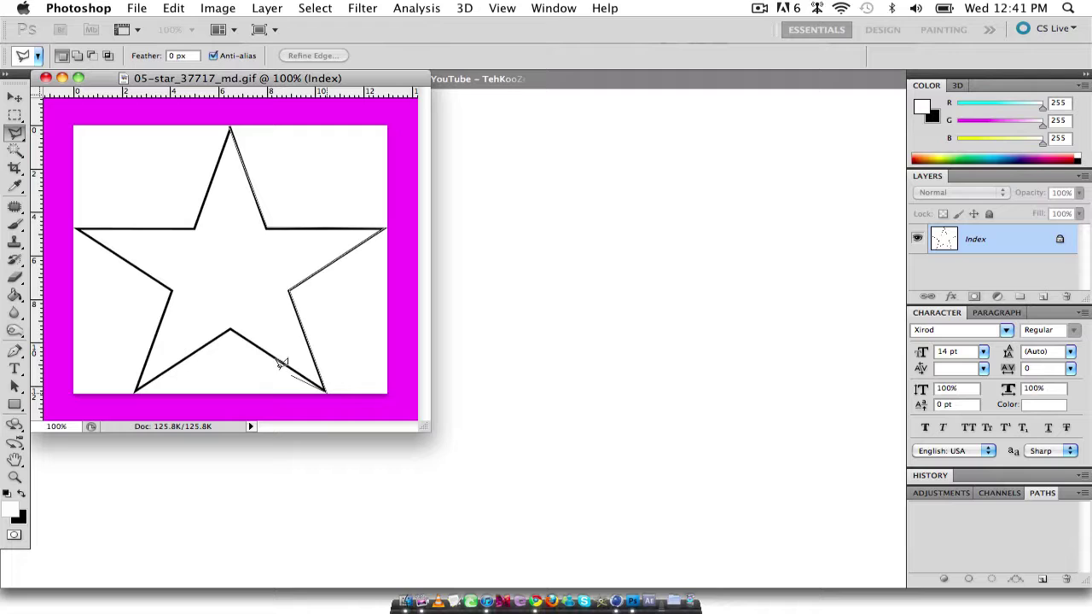
left_click(231, 327)
left_click(135, 388)
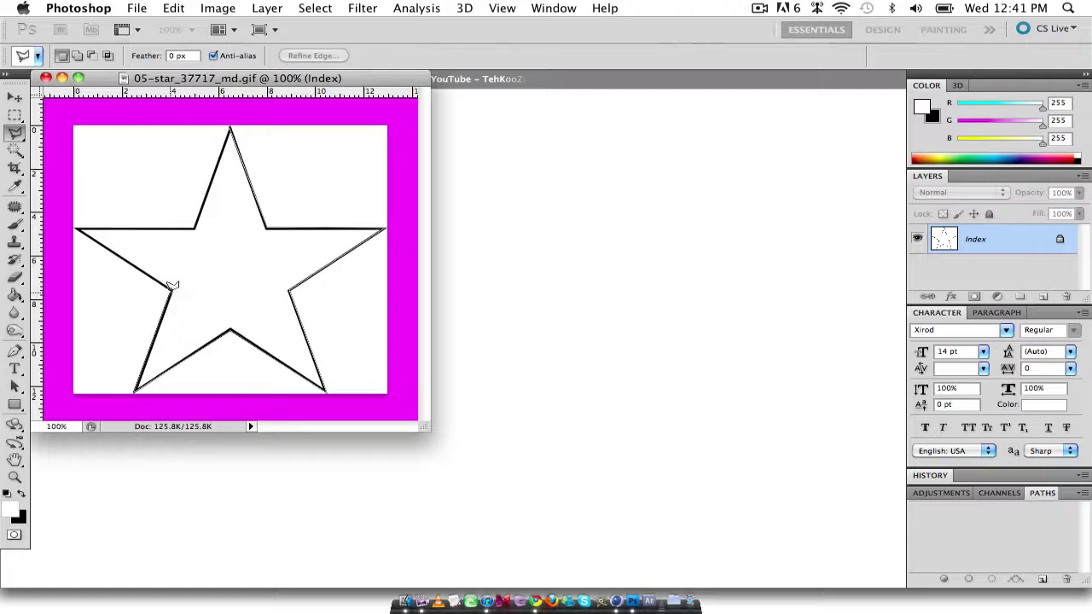
left_click(172, 286)
left_click(77, 221)
left_click(193, 226)
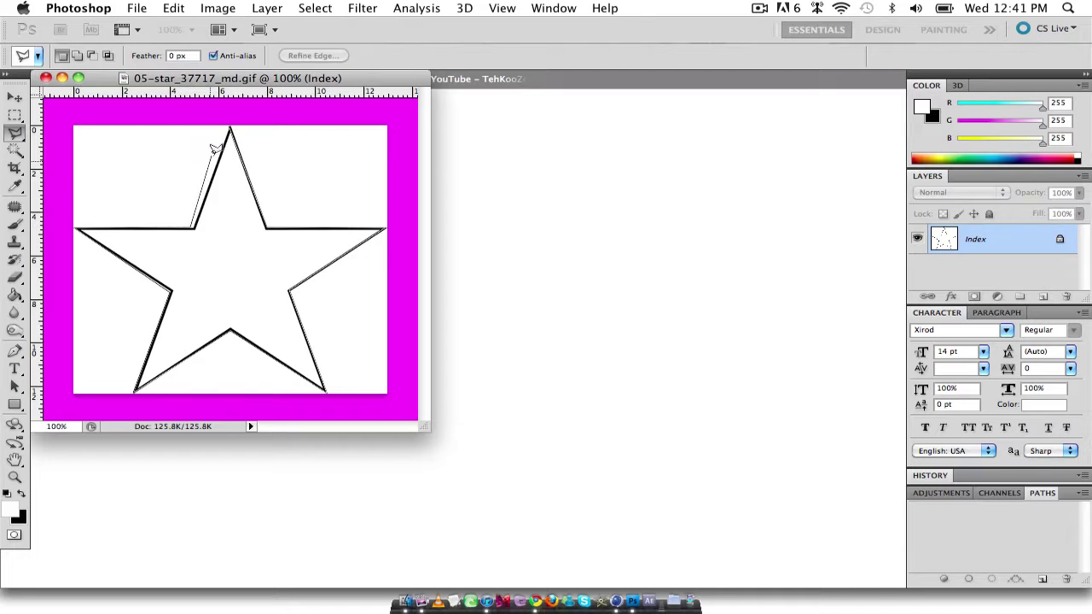
left_click(230, 126)
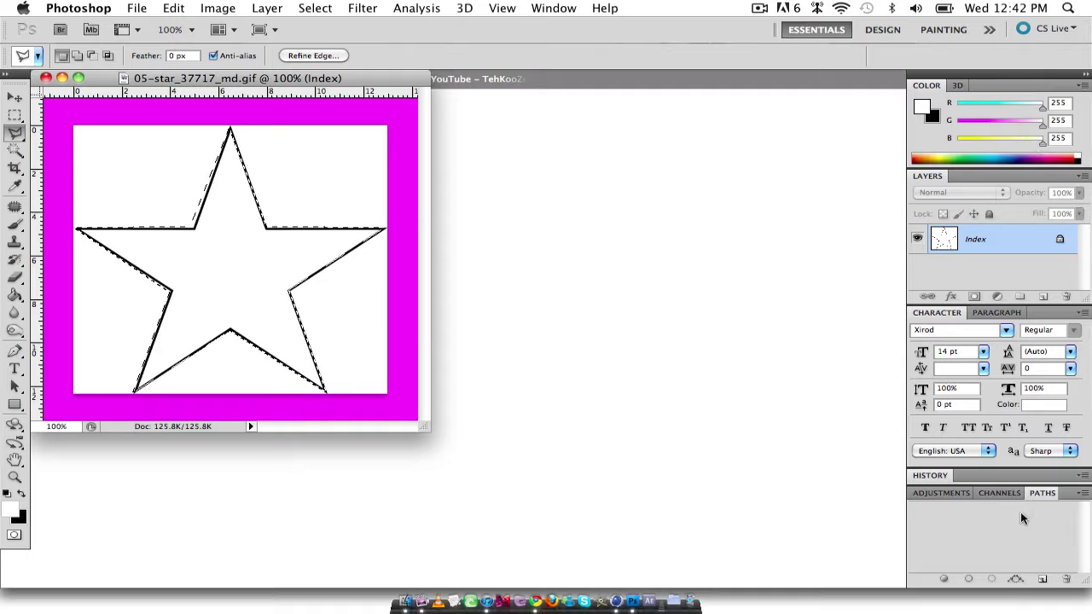
- Convert the star selection into a work path at 1.0 pixel tolerance
left_click(1081, 497)
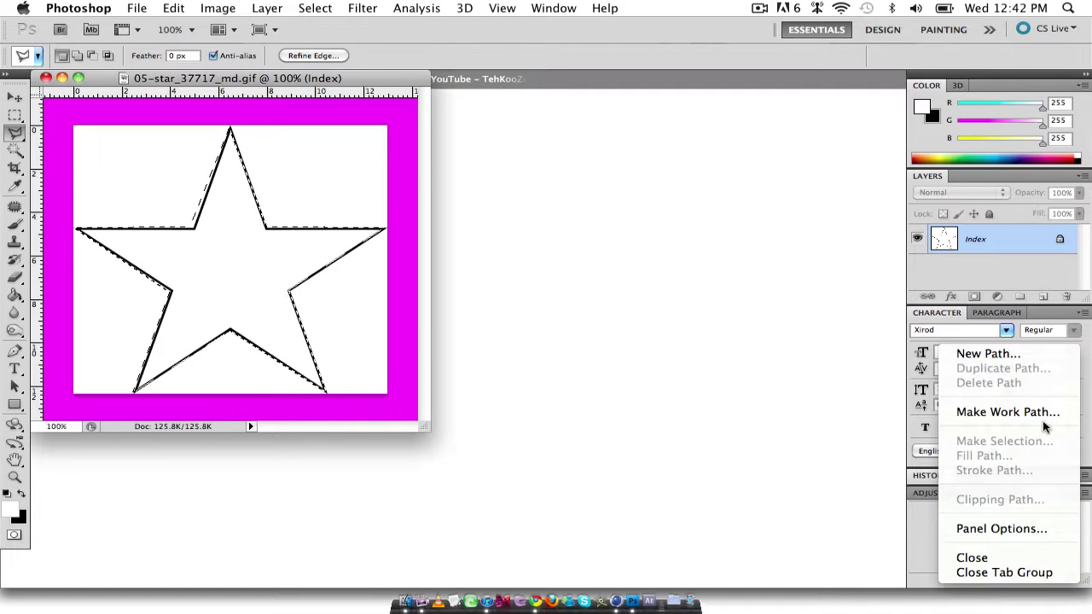
left_click(1045, 418)
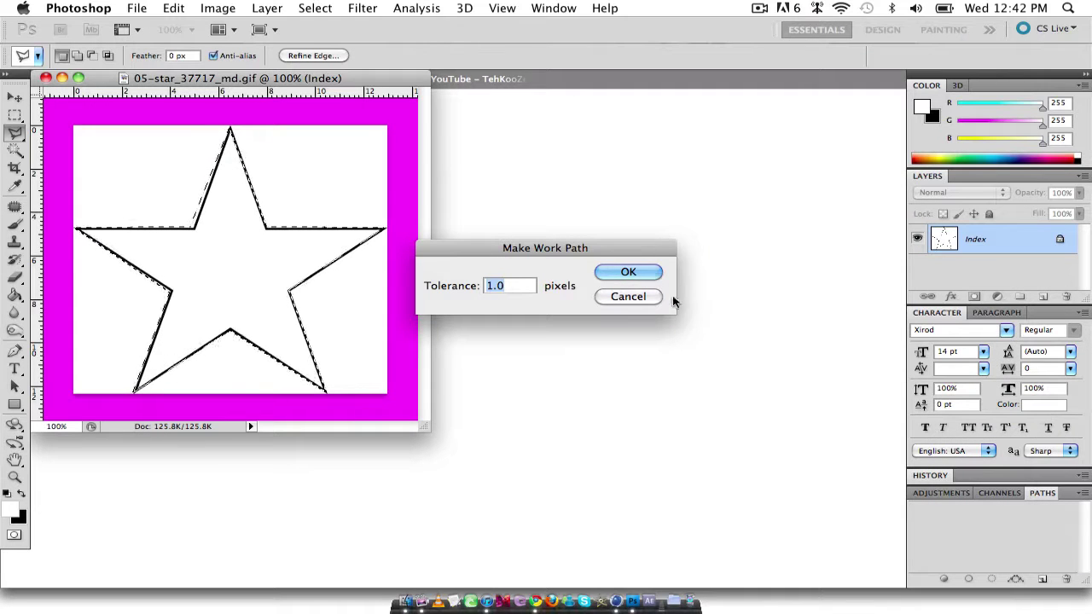
left_click(629, 272)
left_click(629, 273)
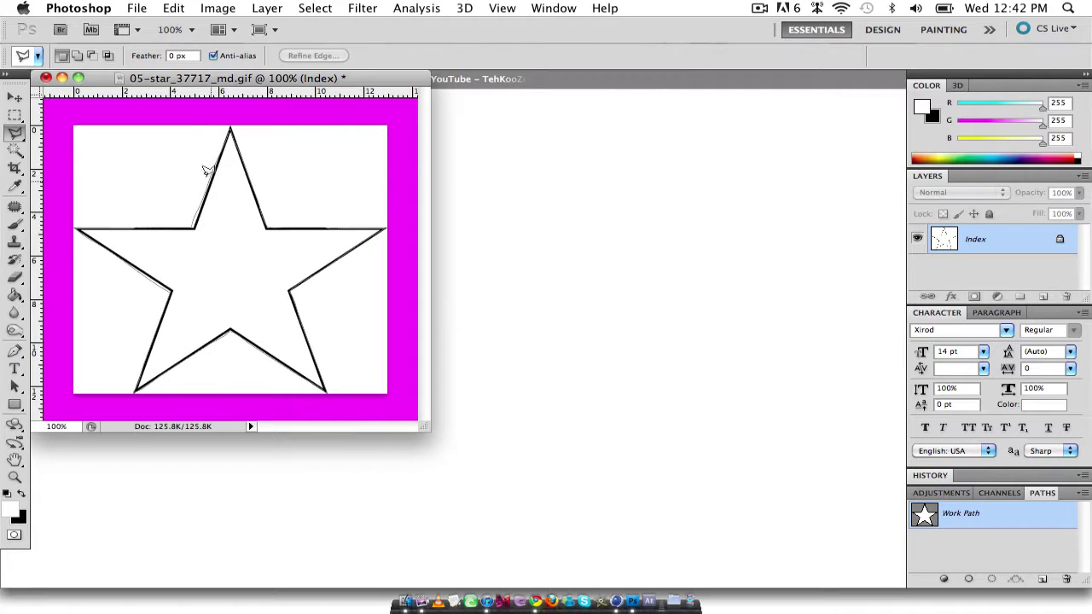
key("s")
- Start exporting the Work Path to Illustrator, cancel the save, and delete the work path
left_click(136, 10)
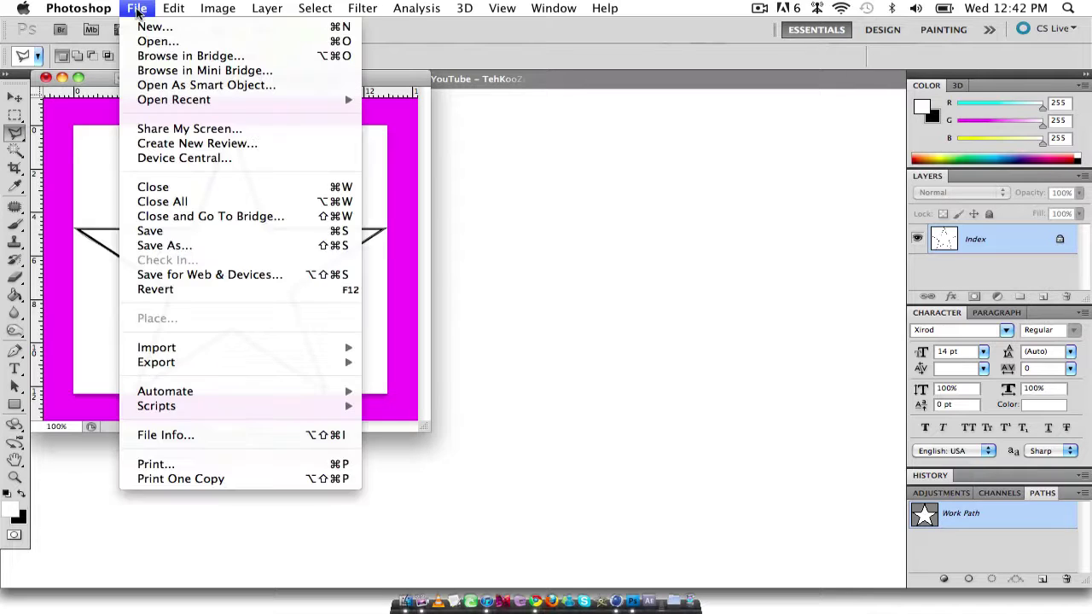
mouse_move(221, 362)
left_click(389, 378)
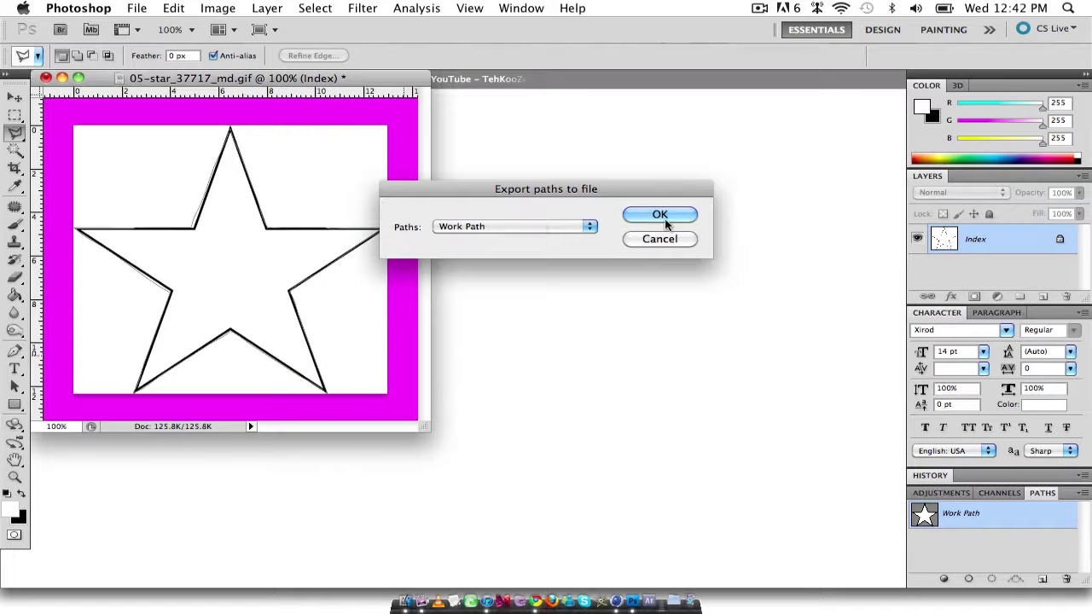
left_click(666, 216)
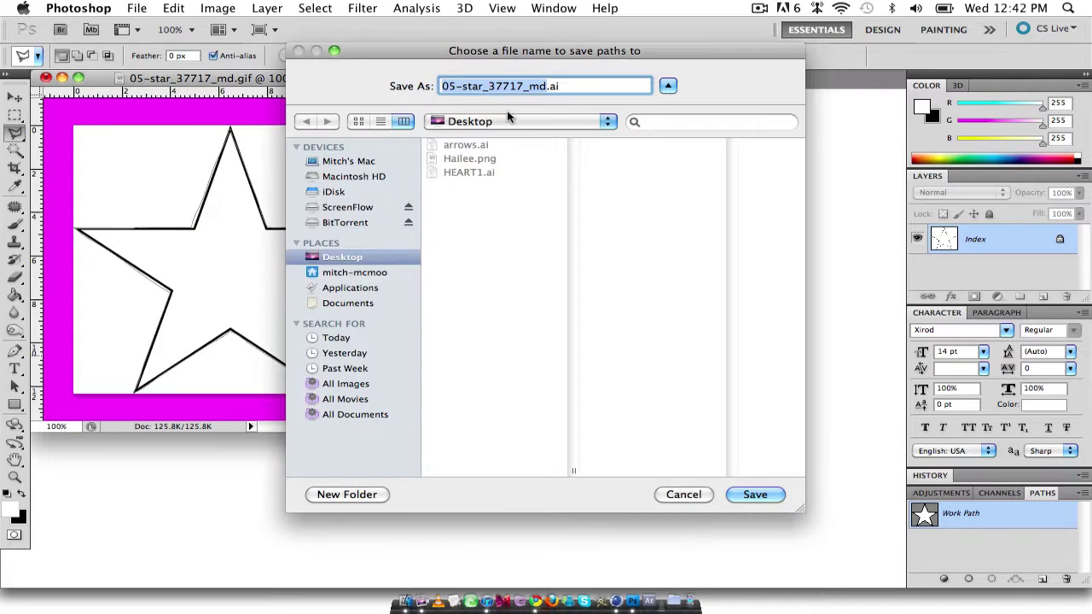
left_click(693, 495)
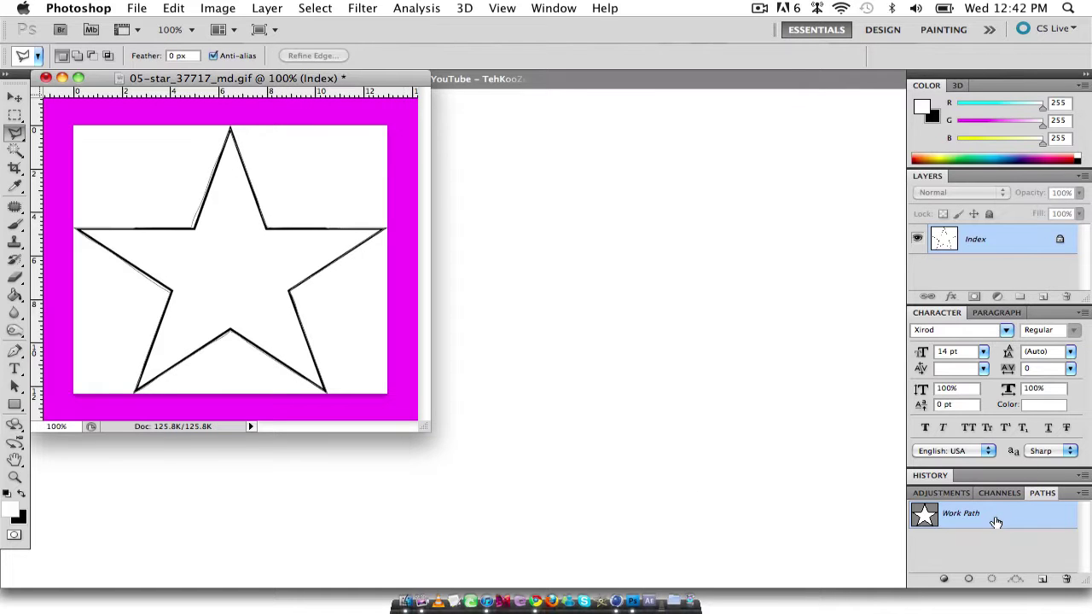
key("BackSpace")
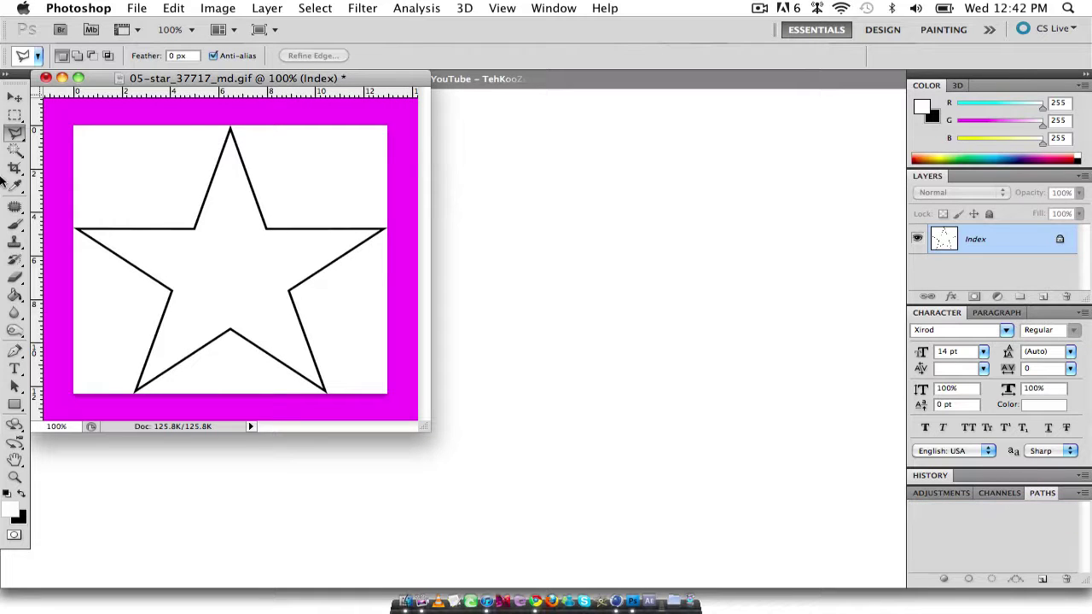
- Magic-wand select the star's white interior and make a Work Path at 1.0 pixel tolerance
left_click(18, 155)
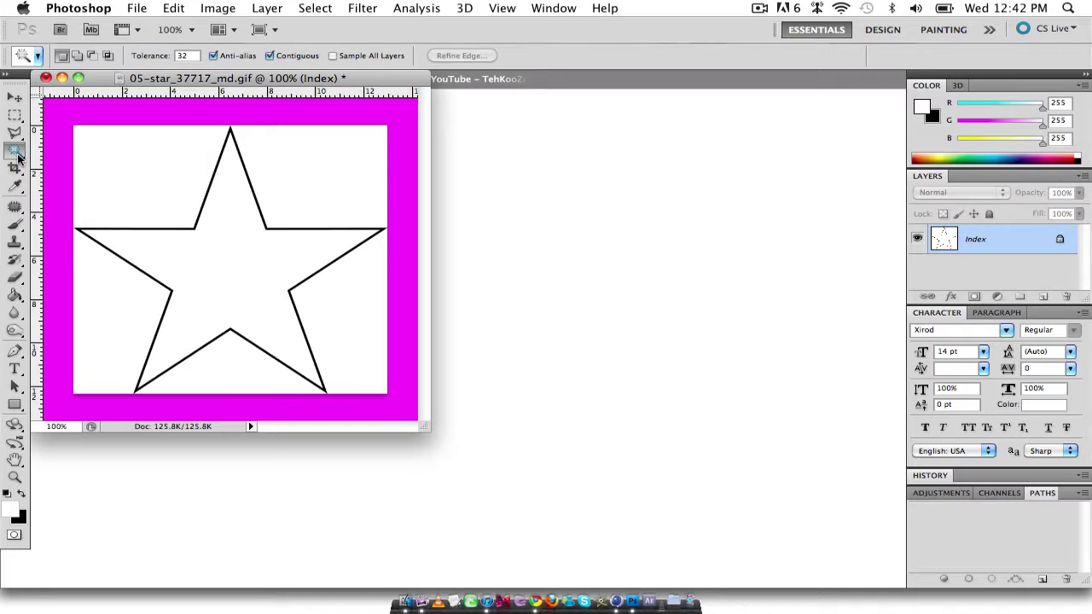
left_click_drag(17, 155, 67, 164)
left_click(222, 279)
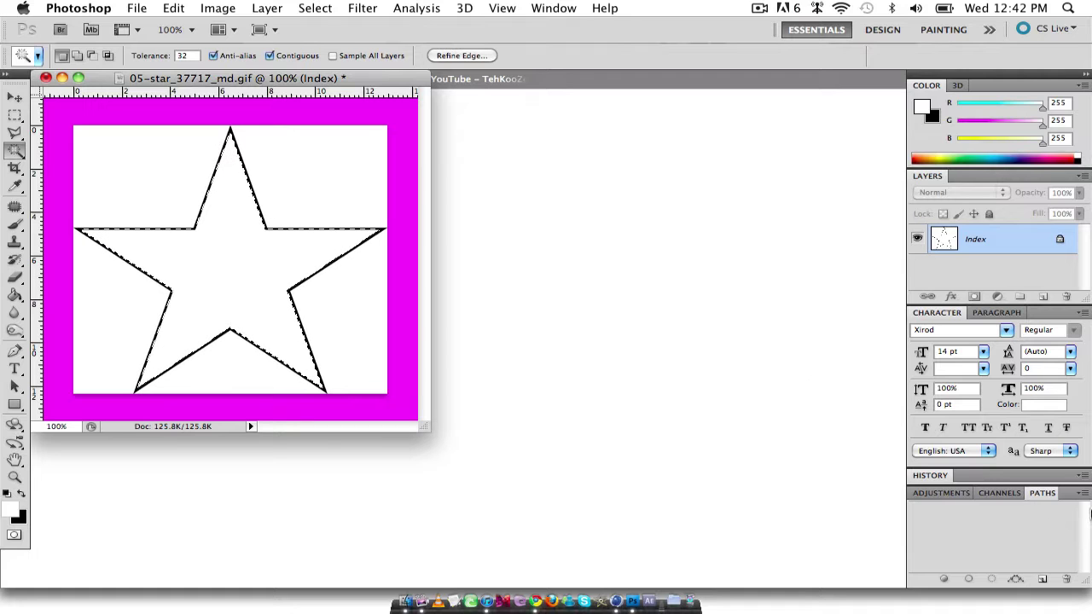
left_click(1082, 493)
left_click(1014, 413)
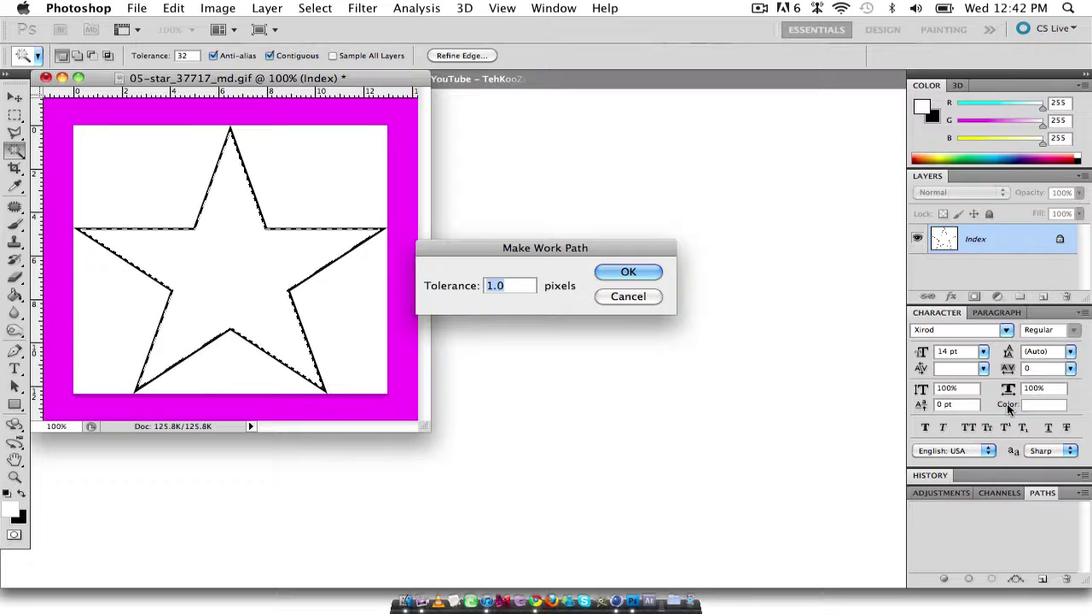
left_click(635, 273)
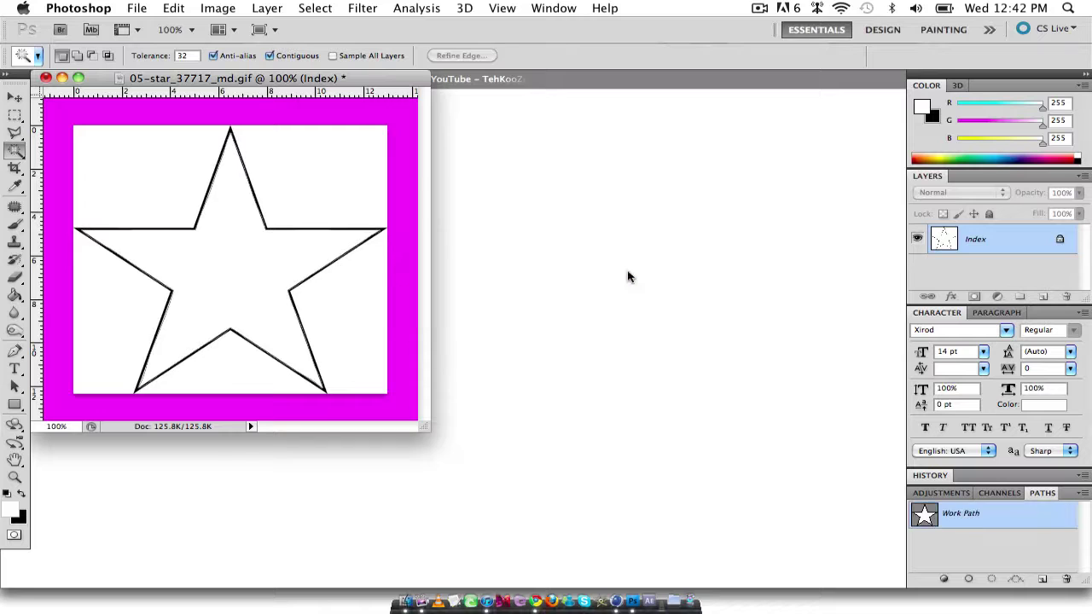
- Switch between the Pen and Move tools and open then dismiss the Paths panel menu twice
left_click(16, 351)
left_click_drag(21, 357, 53, 353)
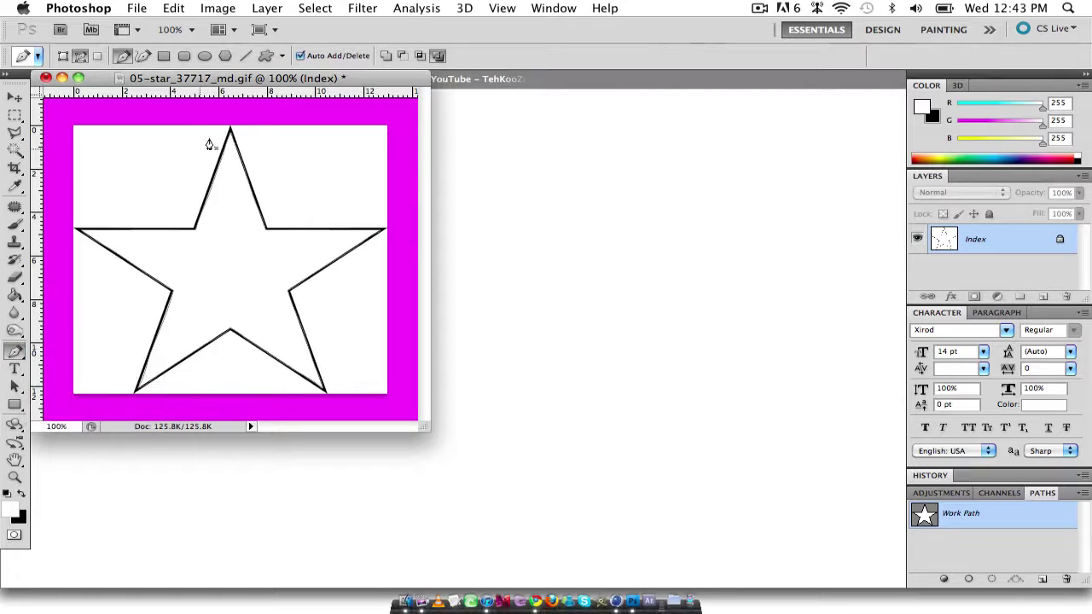
left_click(15, 96)
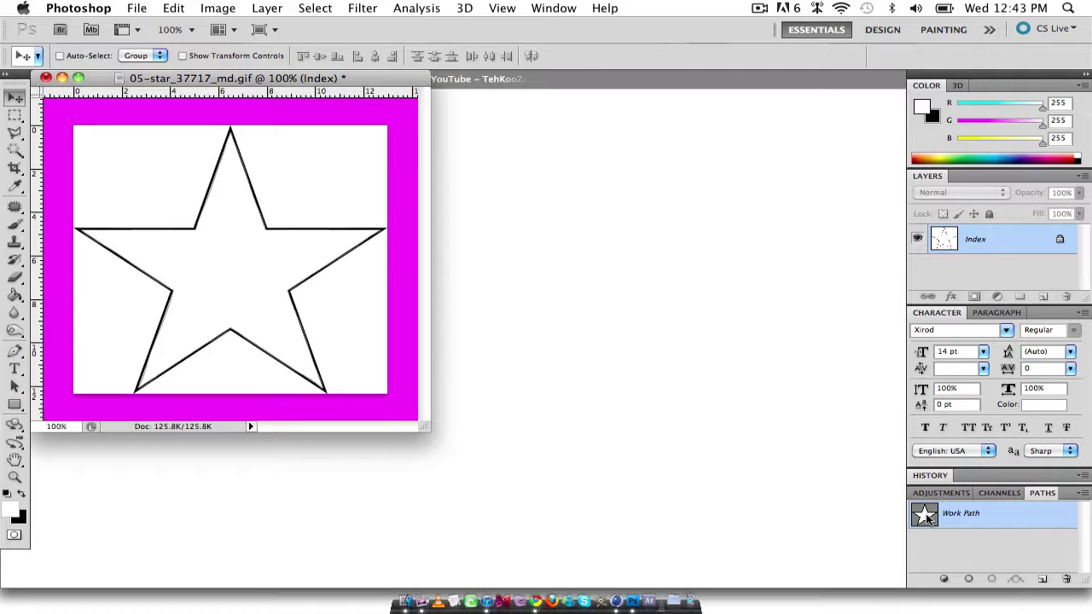
left_click(1083, 493)
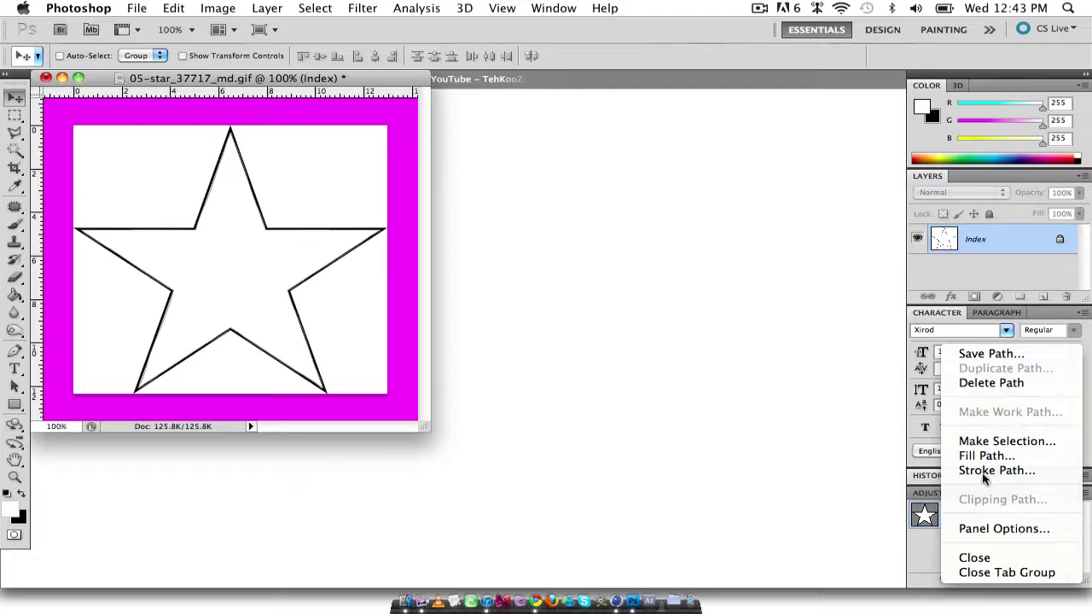
left_click(920, 547)
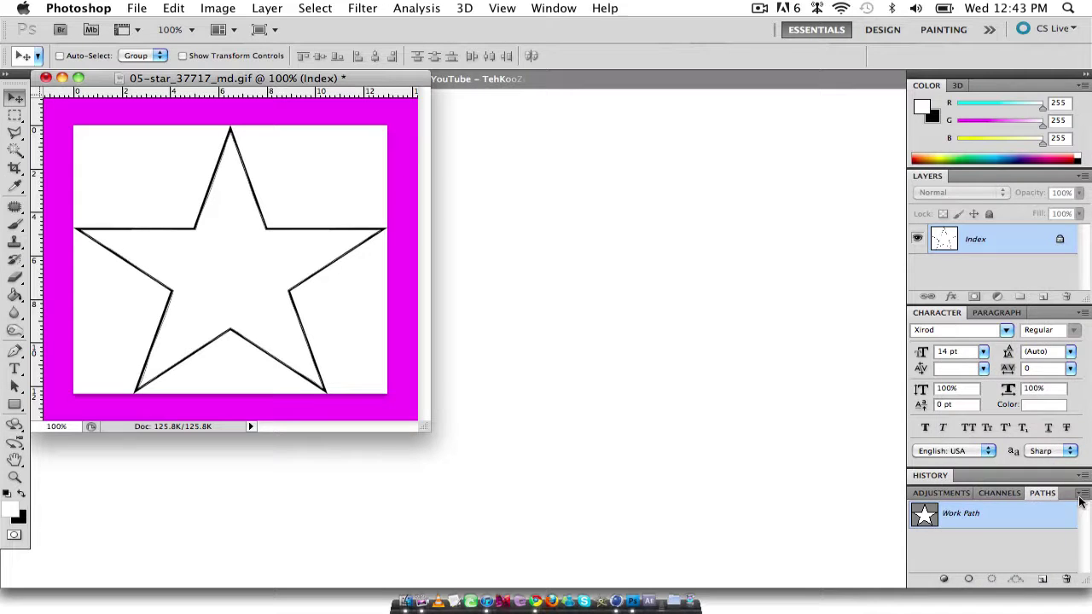
left_click(1081, 496)
left_click(920, 550)
- With the Magic Wand selected, delete the star-interior Work Path
left_click(15, 150)
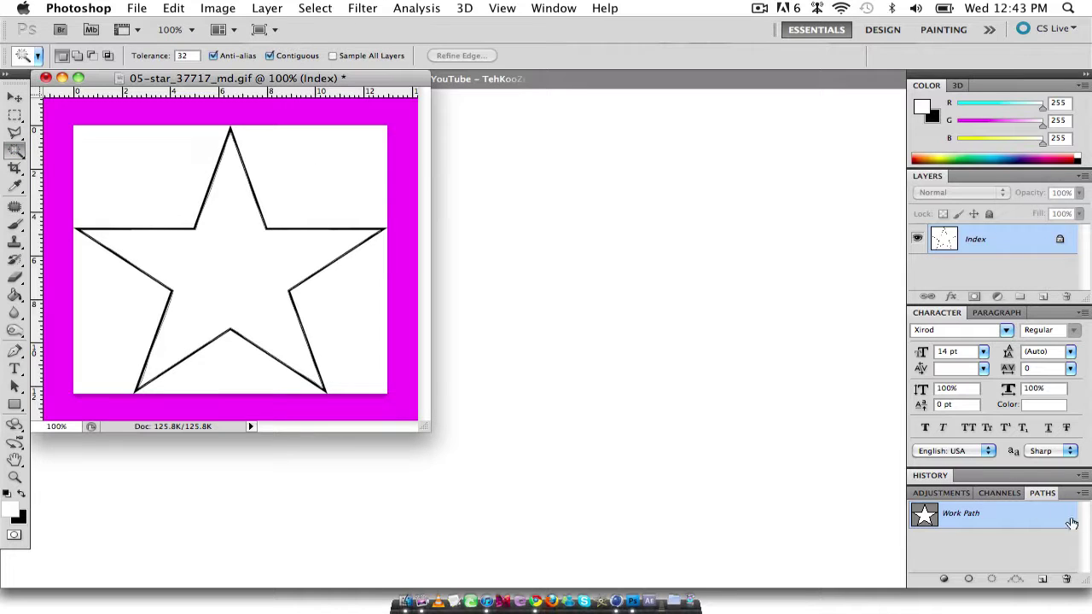
left_click(1081, 494)
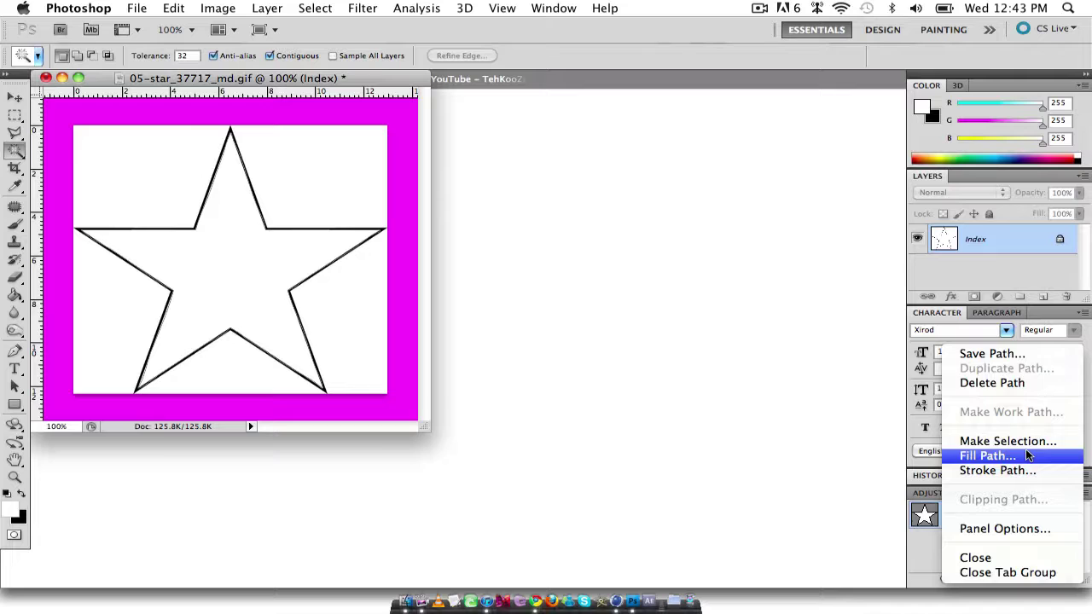
left_click(927, 550)
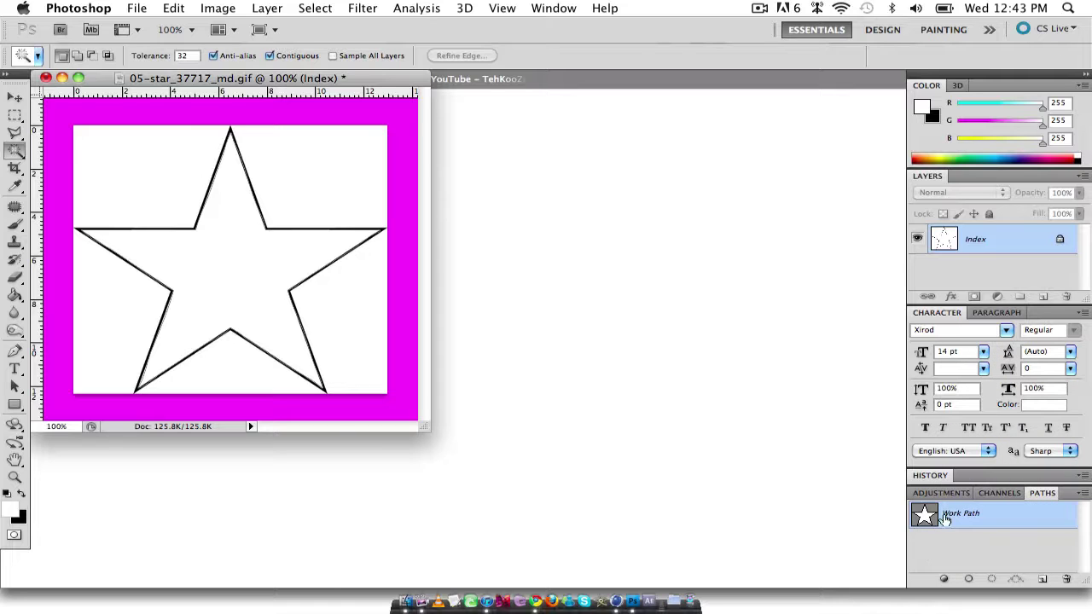
key("BackSpace")
- Lasso around the star and turn the selection into a new Work Path
left_click(14, 133)
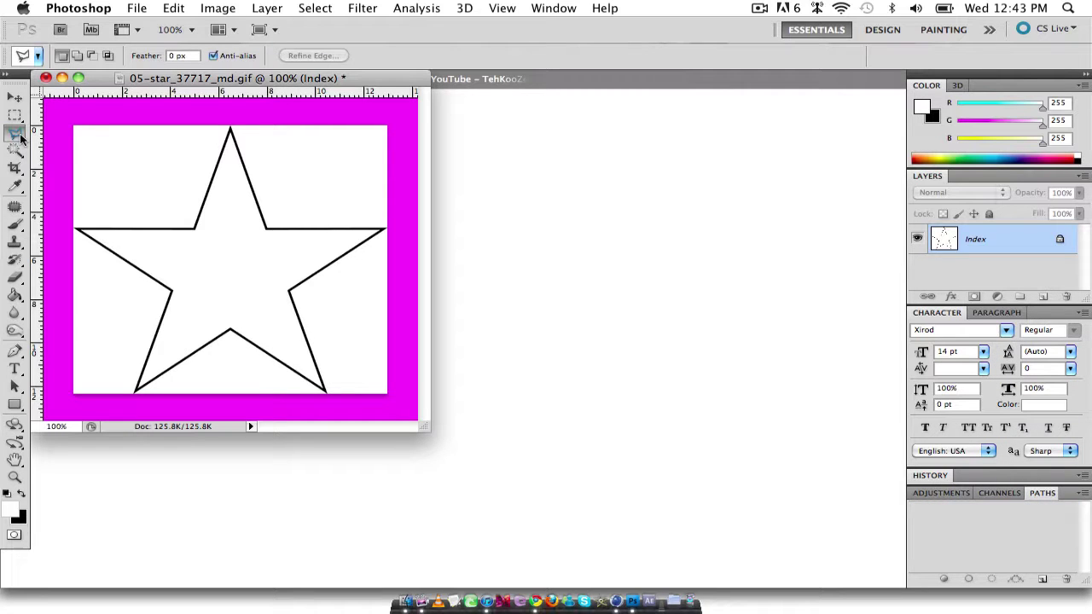
mouse_move(231, 120)
left_mouse_down()
mouse_move(248, 200)
mouse_move(268, 226)
mouse_move(384, 228)
mouse_move(289, 289)
mouse_move(328, 387)
mouse_move(229, 321)
mouse_move(124, 397)
mouse_move(148, 294)
mouse_move(171, 285)
mouse_move(75, 223)
mouse_move(203, 222)
mouse_move(187, 219)
mouse_move(233, 129)
left_mouse_up()
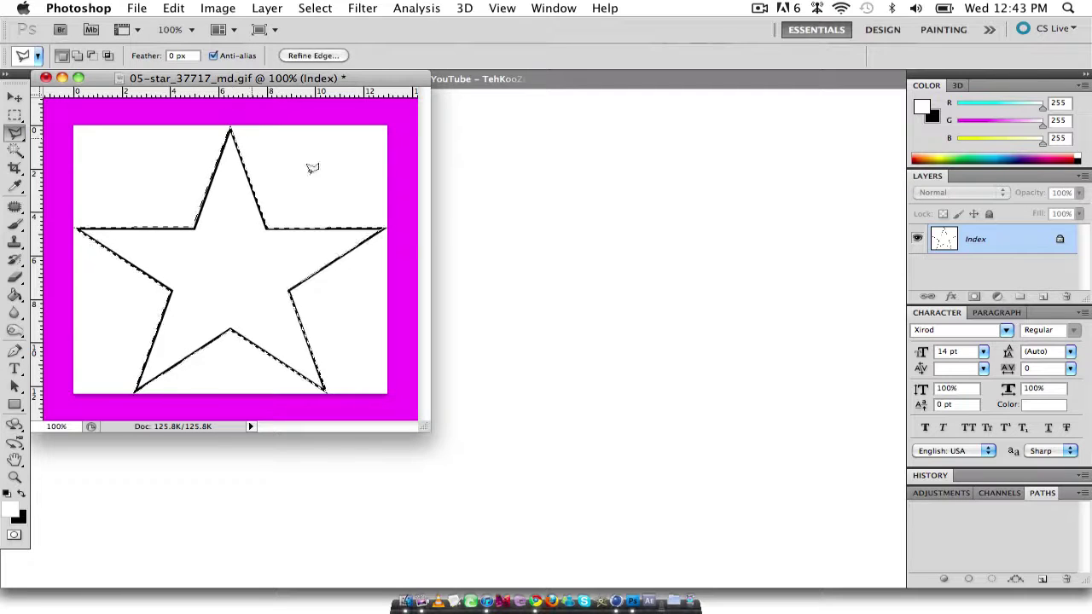
left_click(1080, 494)
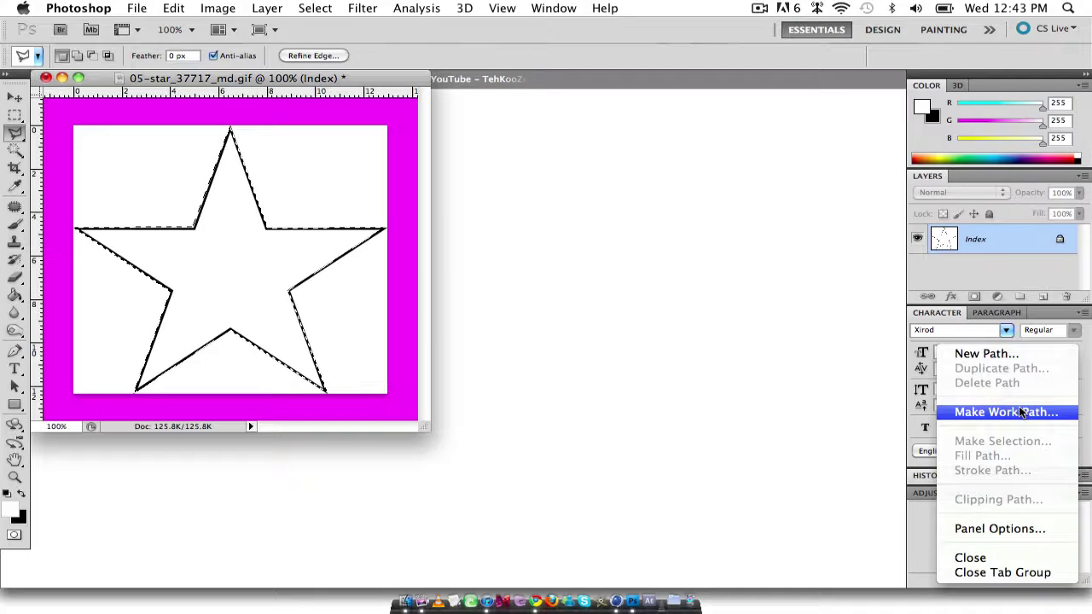
left_click(952, 413)
left_click(627, 271)
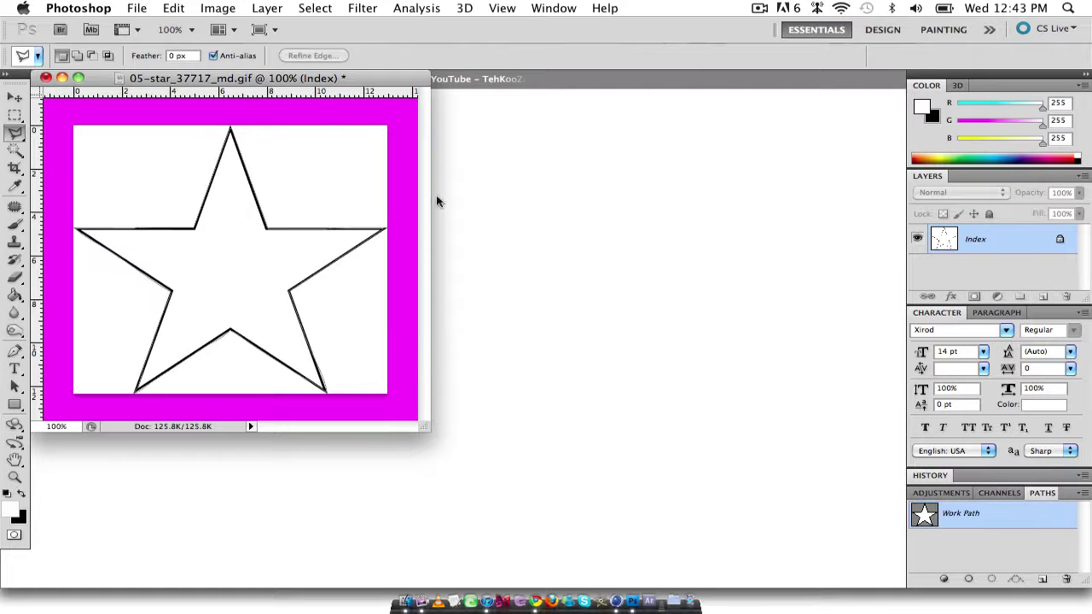
- Export the Work Path to the Desktop as the Illustrator file Star.ai
left_click(136, 8)
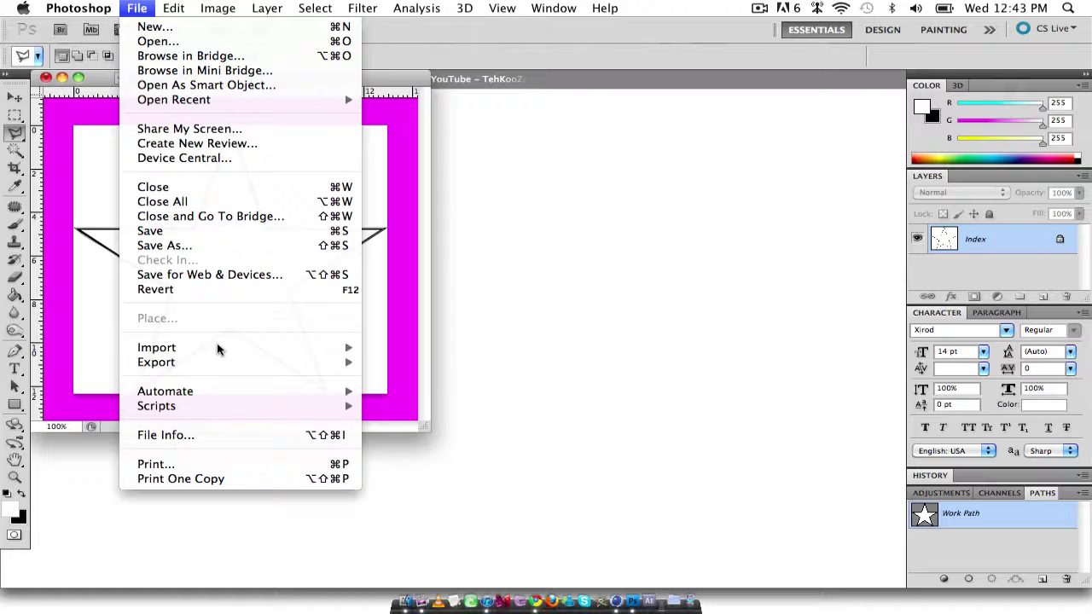
mouse_move(218, 362)
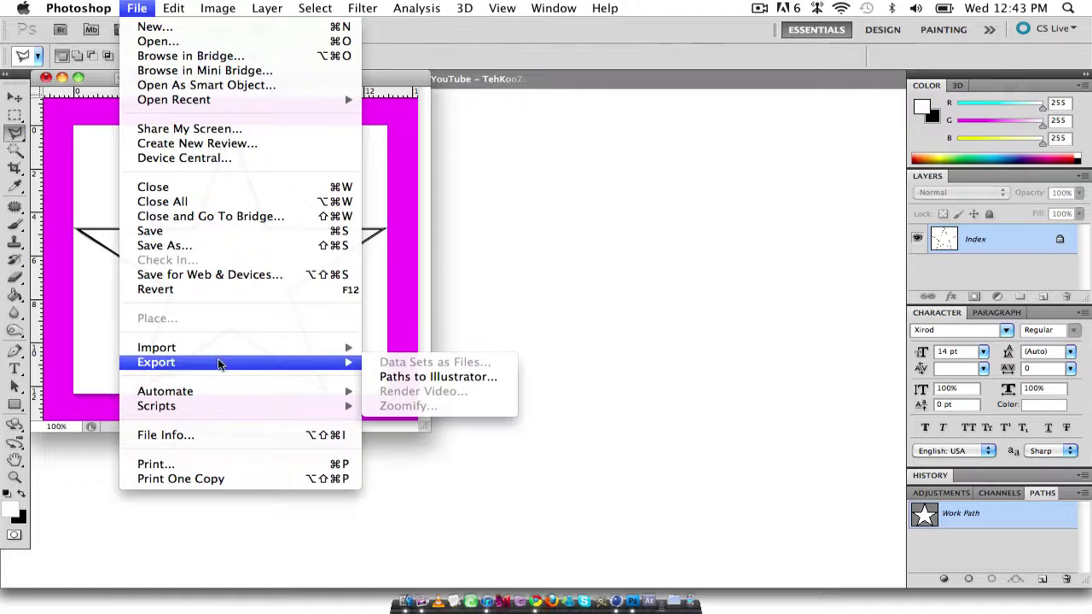
left_click(381, 382)
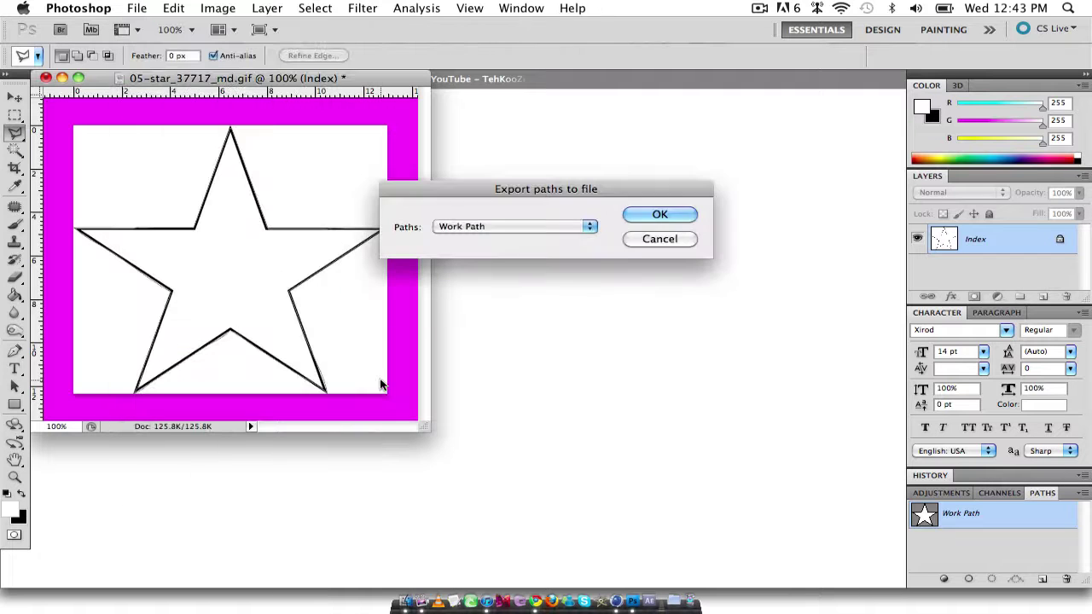
left_click(648, 214)
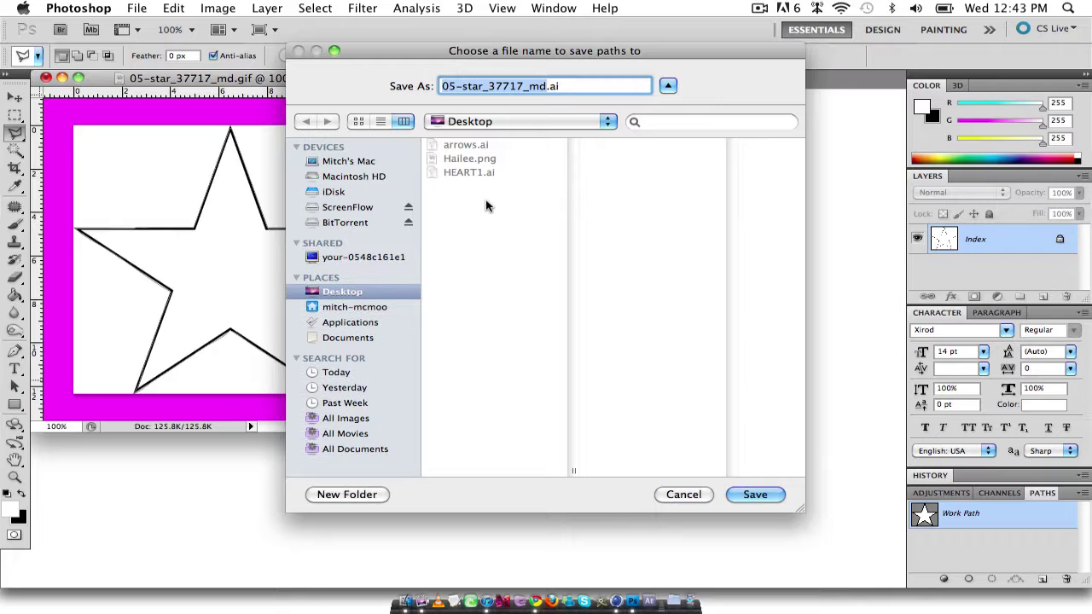
type("Star")
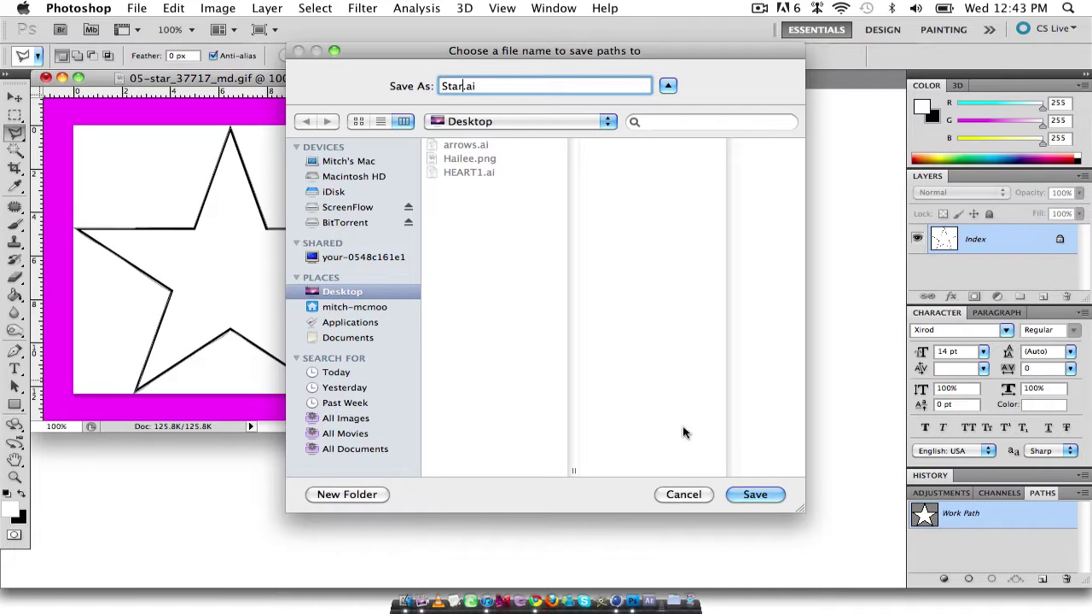
left_click(746, 497)
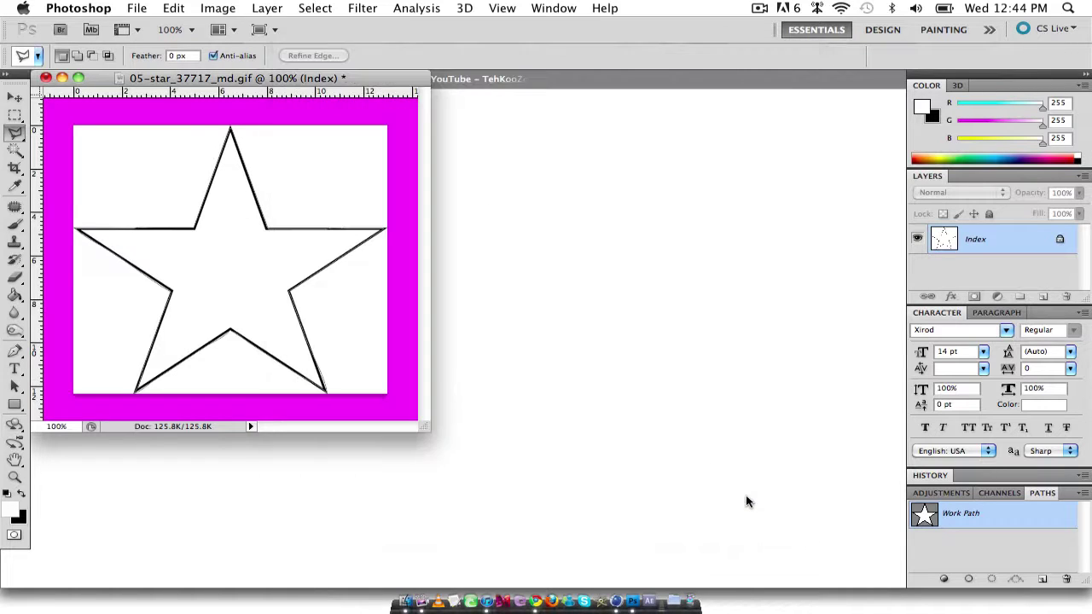
- Open Star.ai from the Desktop in Cinema 4D with the default Illustrator import settings
left_click(627, 587)
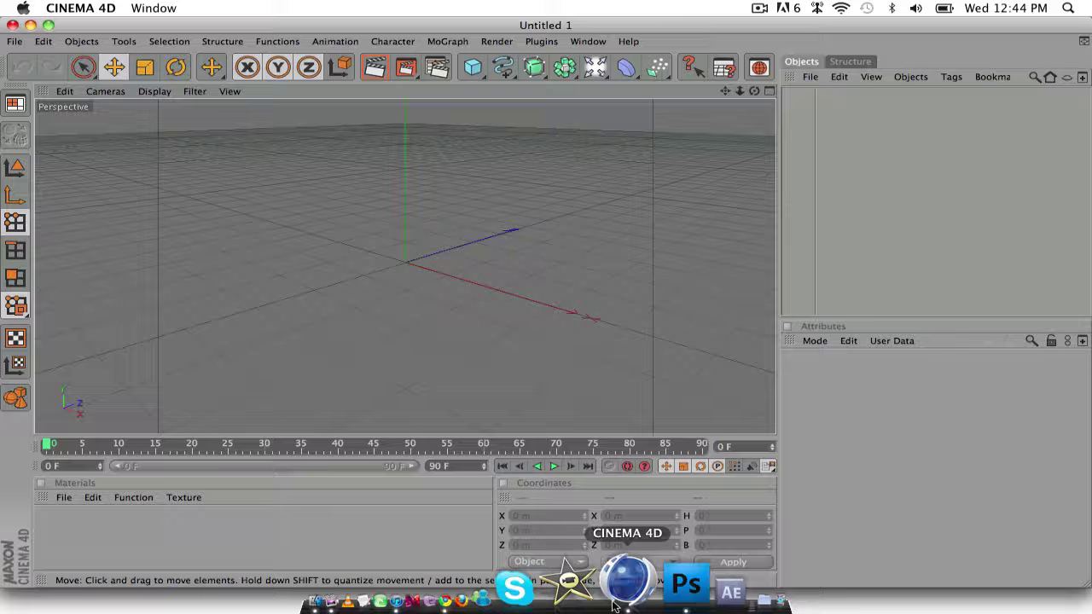
left_click(14, 41)
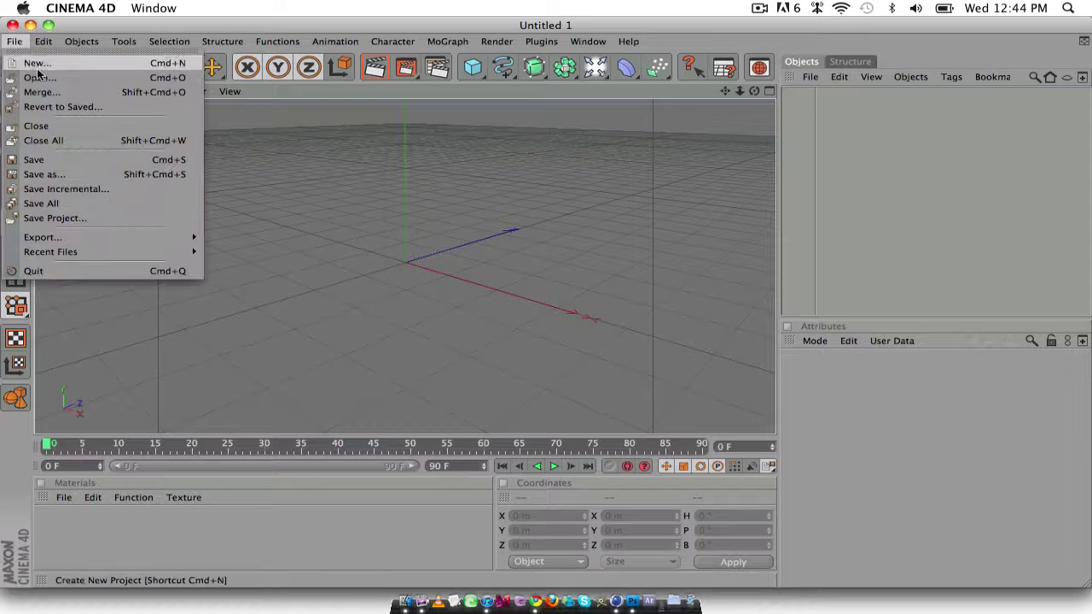
left_click(38, 68)
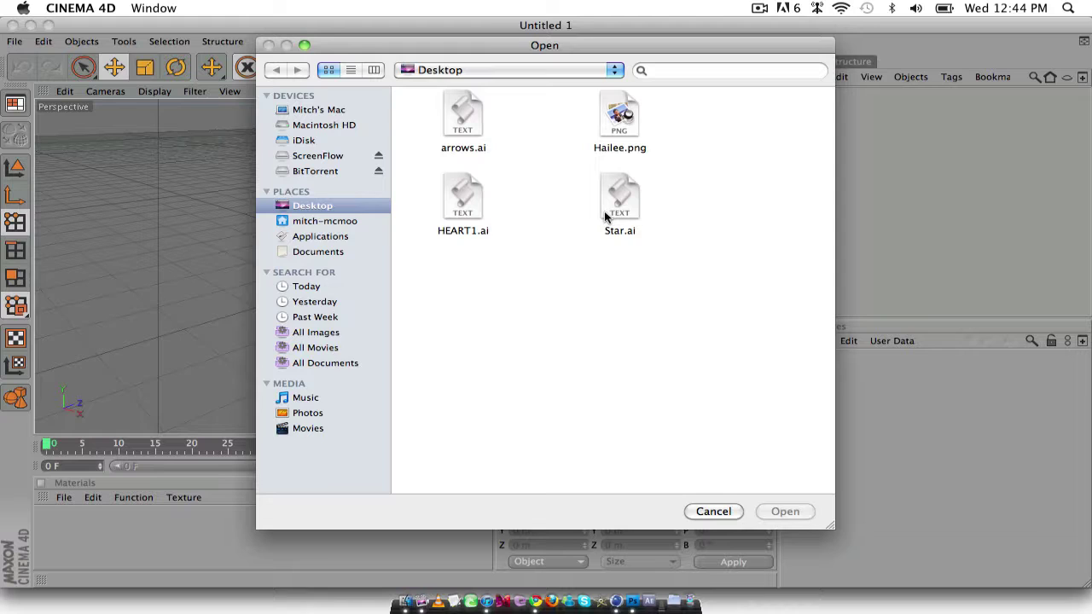
left_click(612, 205)
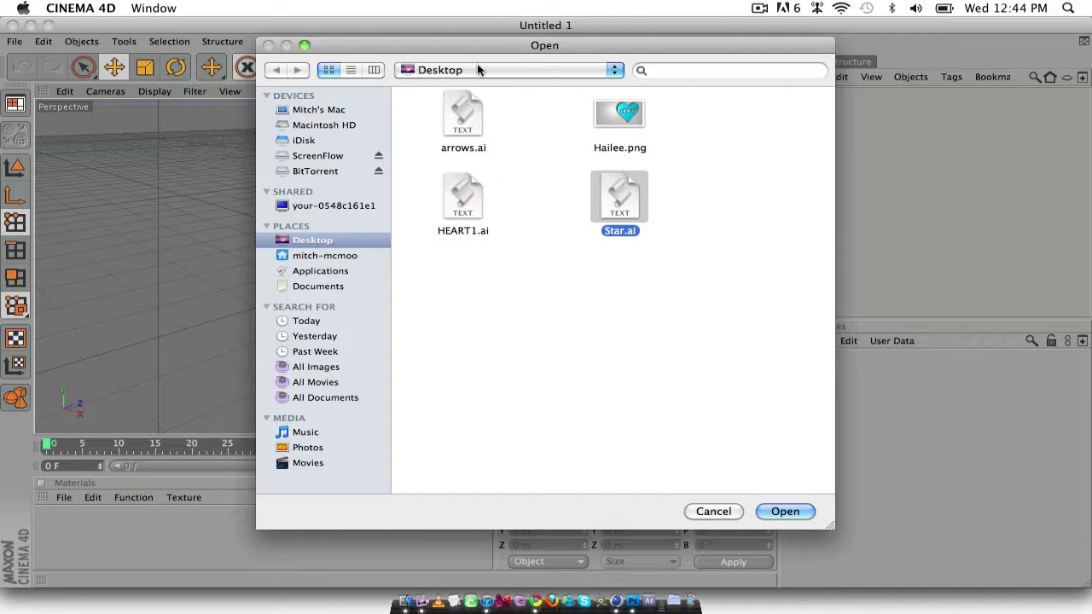
left_click(785, 512)
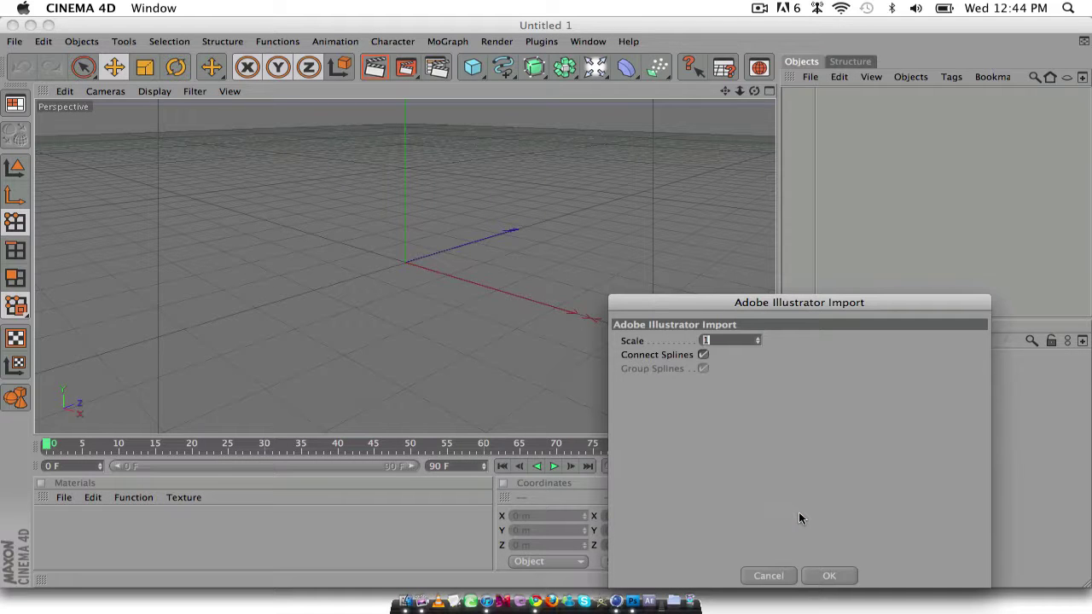
left_click(826, 577)
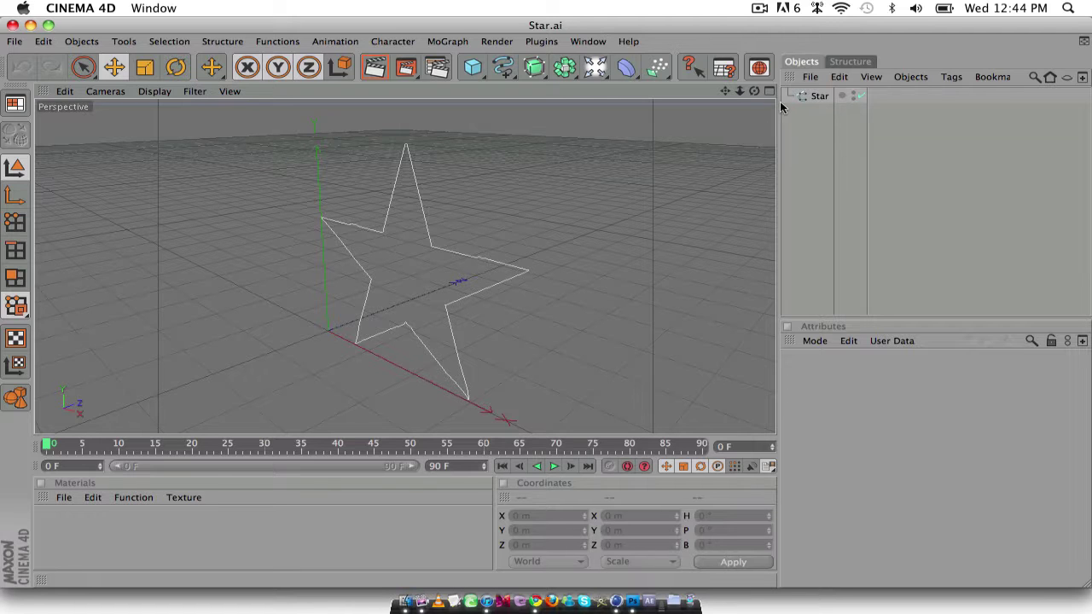
left_click(702, 117)
left_click_drag(754, 90, 794, 98)
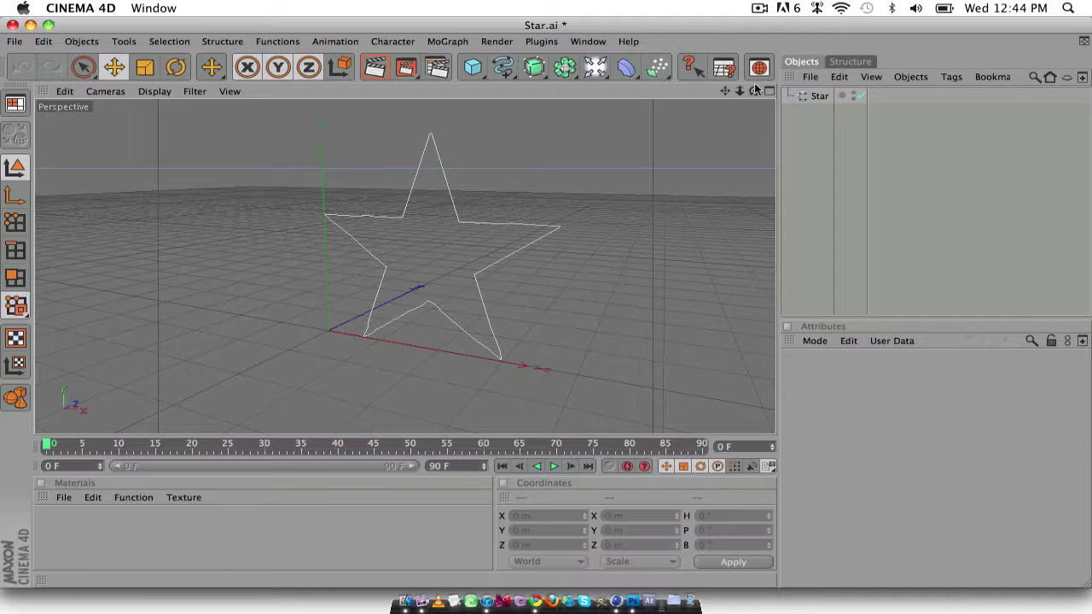
left_click_drag(755, 91, 756, 116)
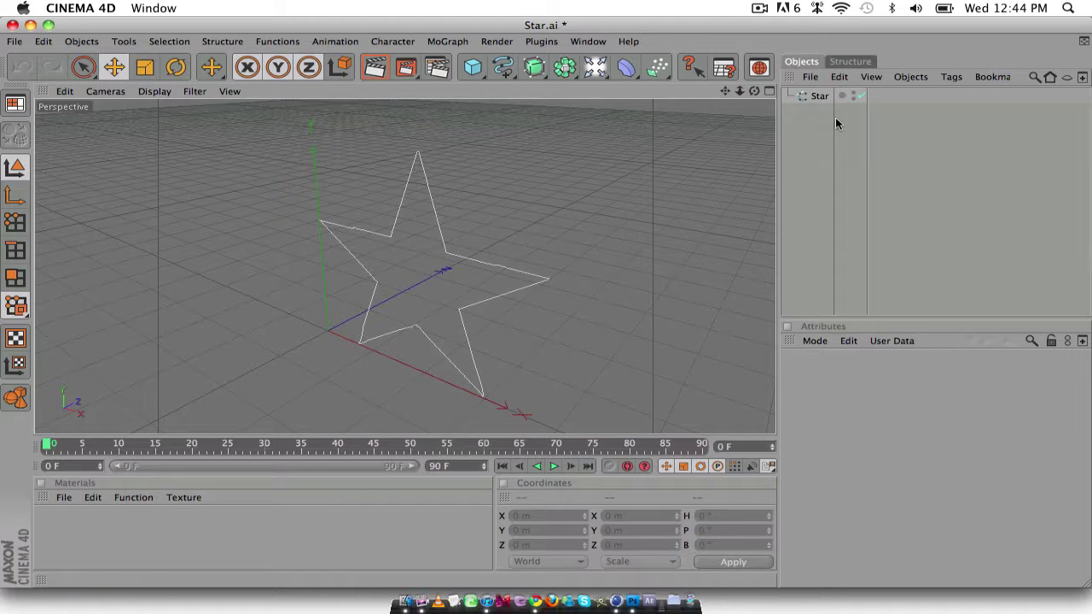
left_click(815, 95)
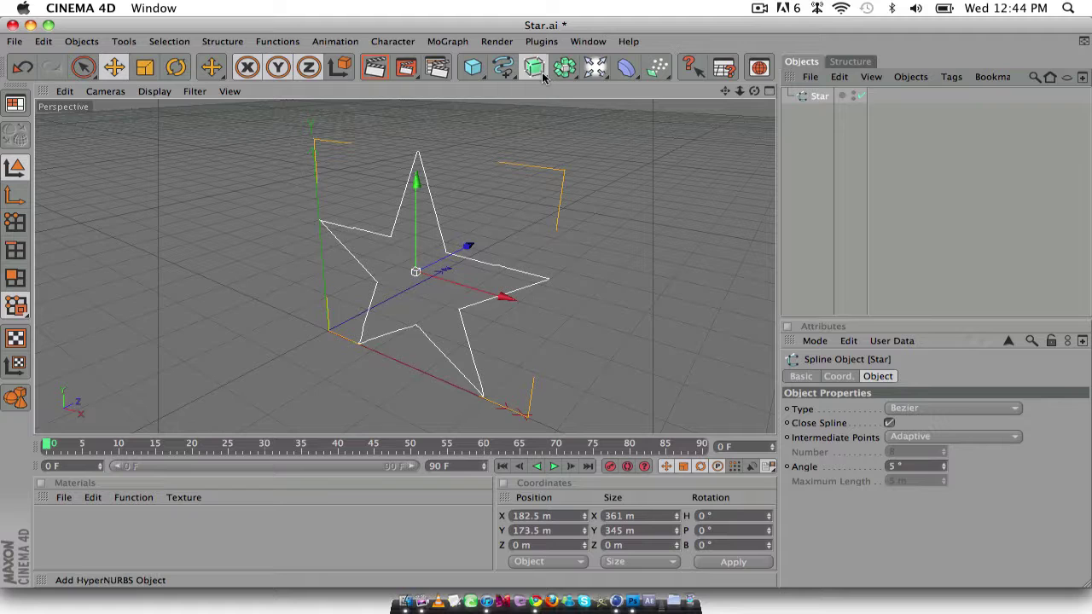
- Add an Extrude NURBS and nest the Star spline under it to make a 20 m deep star
left_click_drag(542, 76, 695, 81)
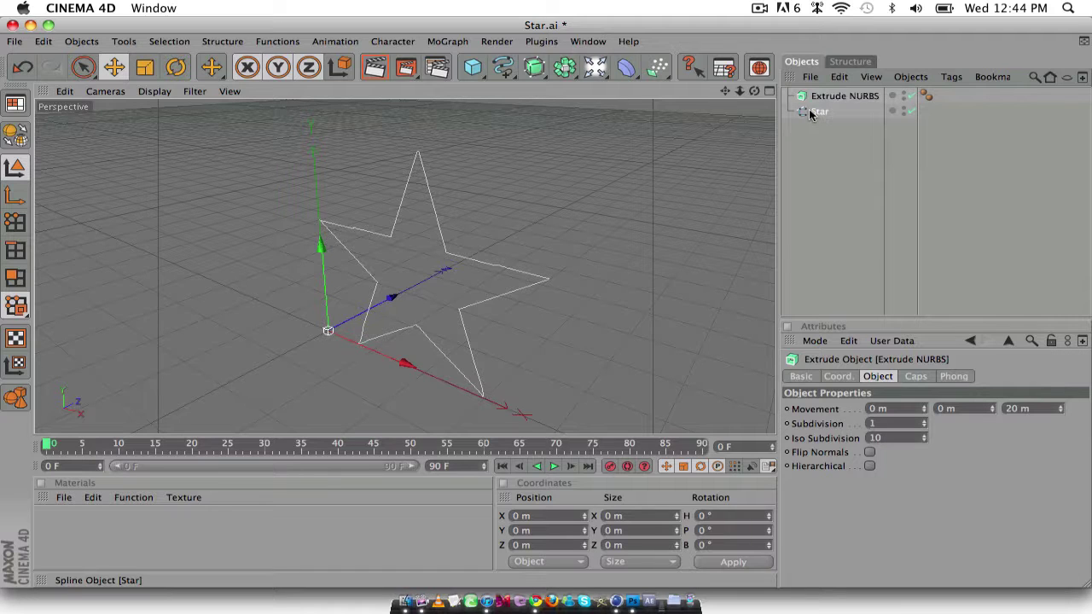
left_click_drag(811, 114, 822, 100)
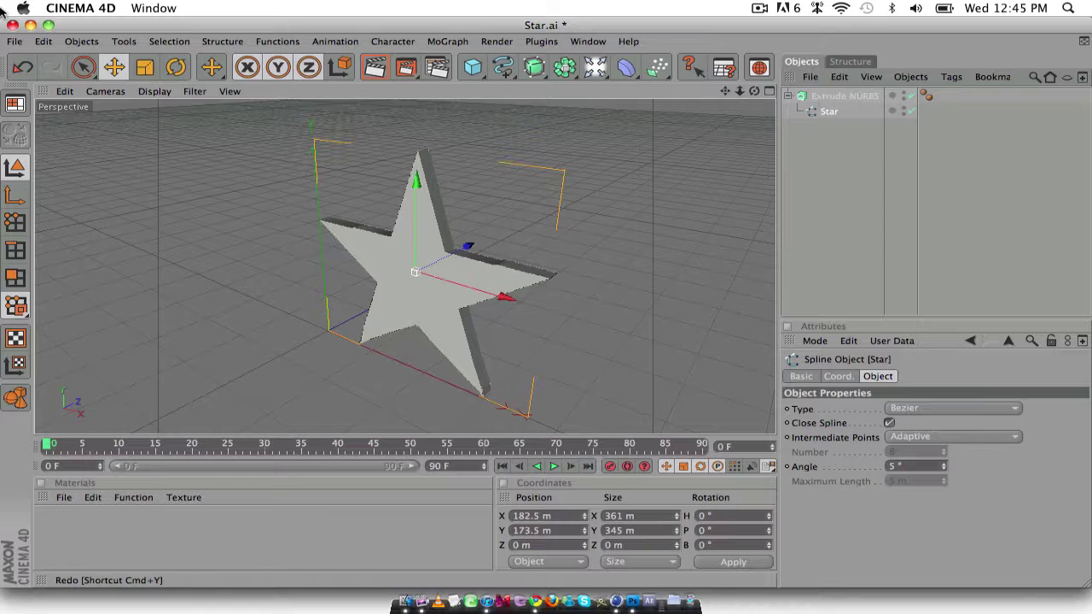
- Open arrows.ai with the default Illustrator import settings
left_click(14, 41)
left_click(35, 77)
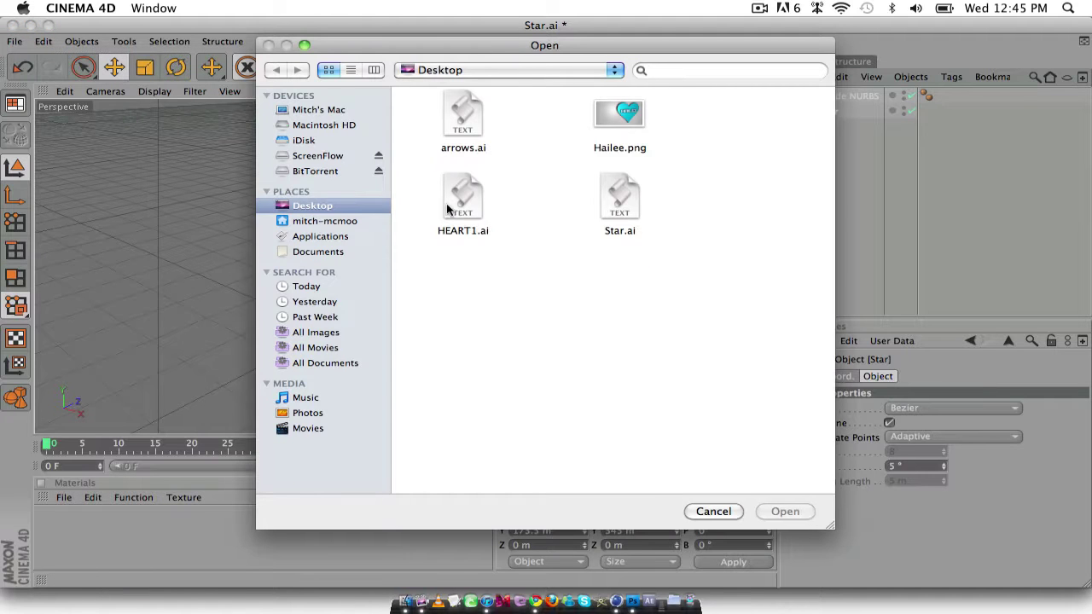
left_click(465, 124)
left_click(787, 511)
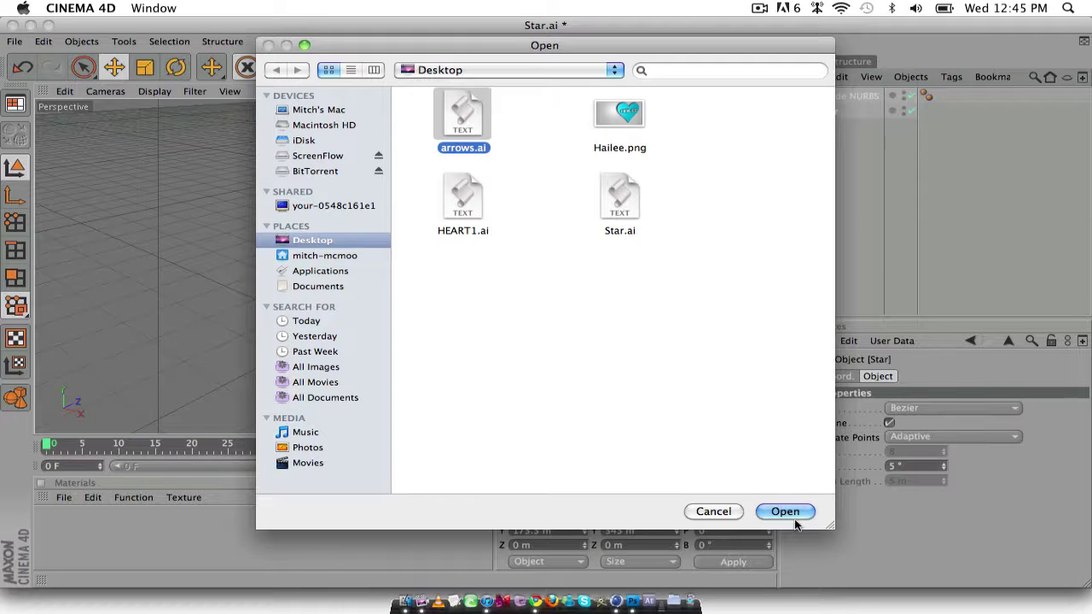
left_click(825, 577)
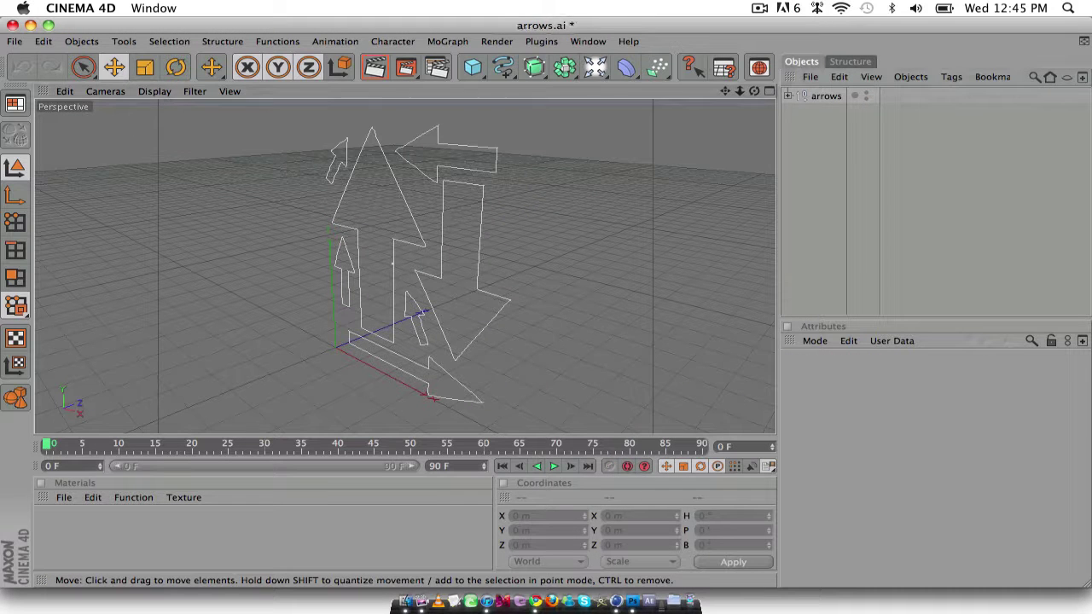
- Expand the arrows group and inspect Paths 1–5, then collapse it again
left_click(788, 96)
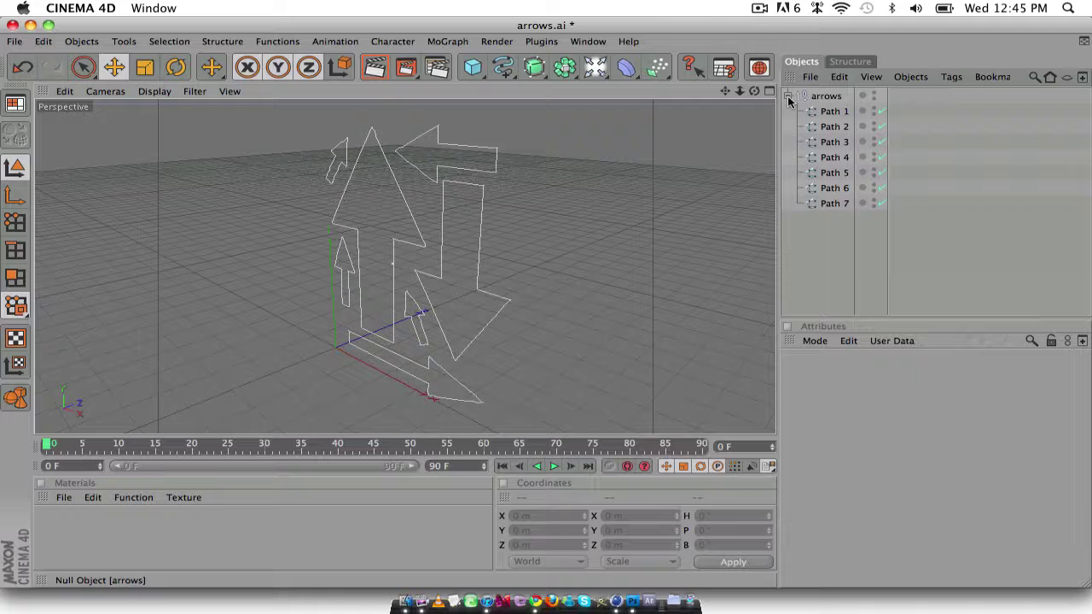
left_click(823, 112)
left_click(830, 127)
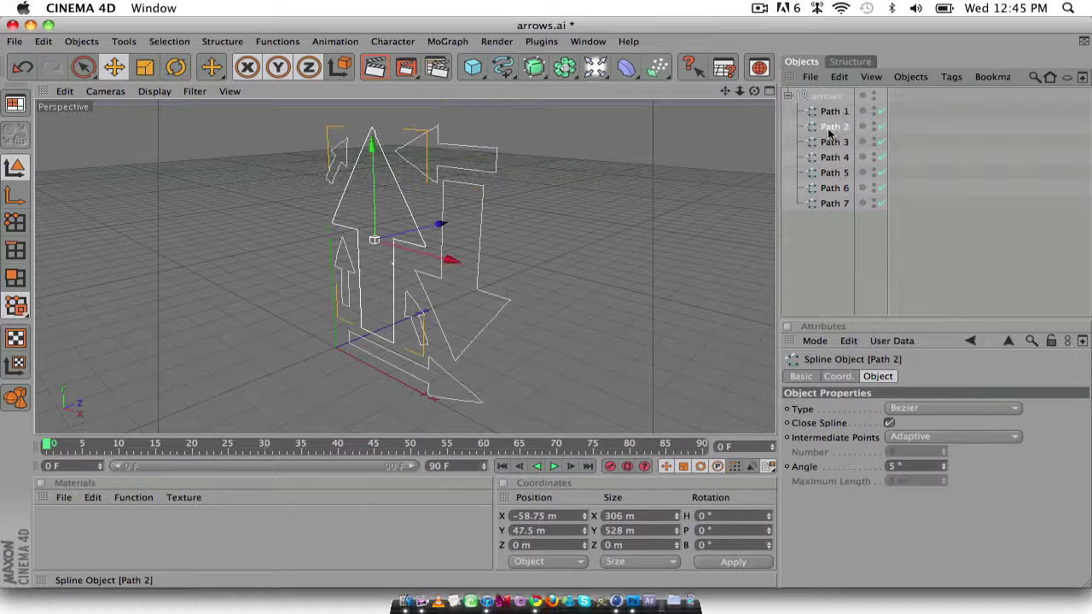
left_click(831, 143)
left_click(832, 159)
left_click(833, 173)
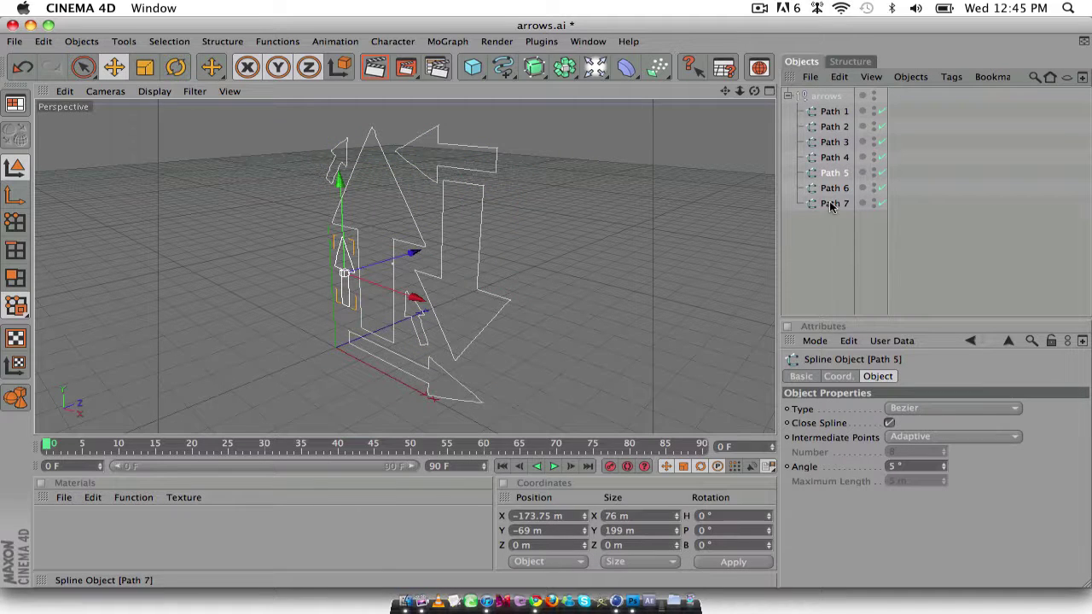
left_click(790, 102)
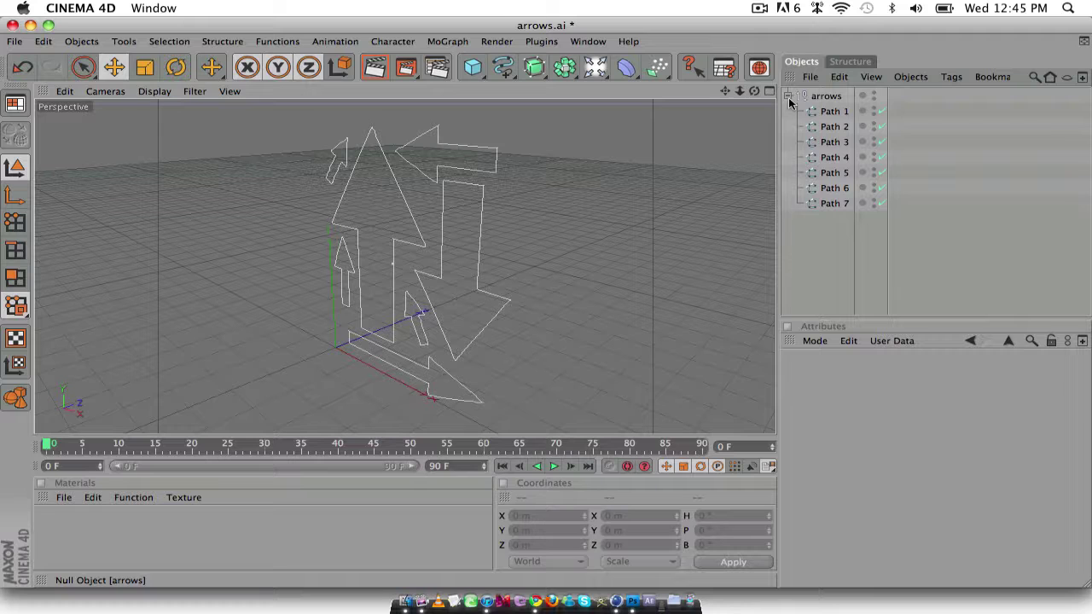
left_click(790, 101)
- Add an Extrude NURBS holding the arrows group, then move Paths 1–7 out of the group
left_click_drag(534, 67, 698, 79)
left_click_drag(826, 114, 822, 101)
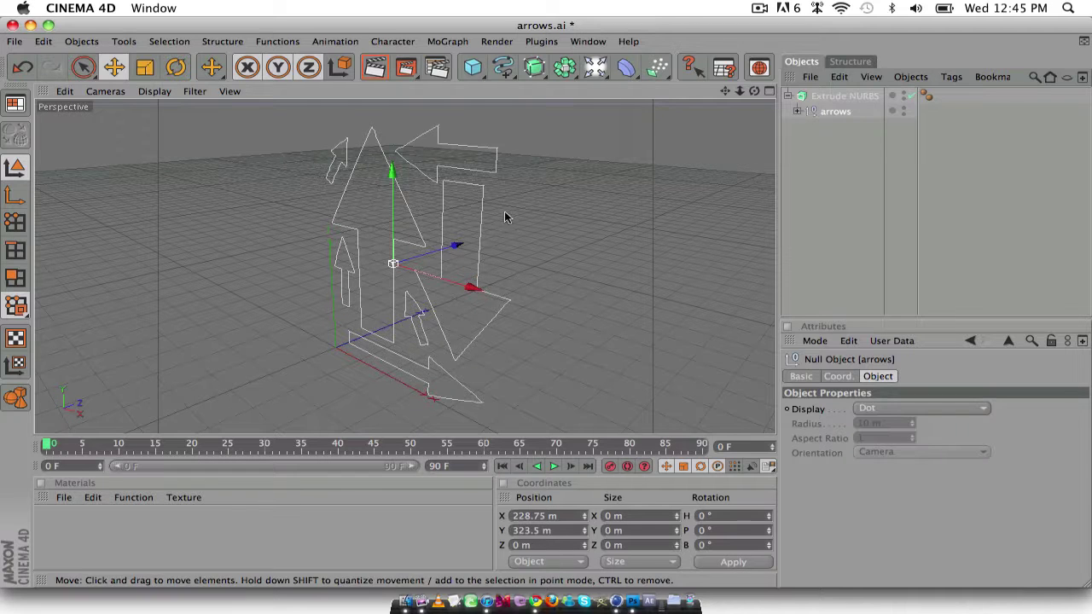
left_click(797, 112)
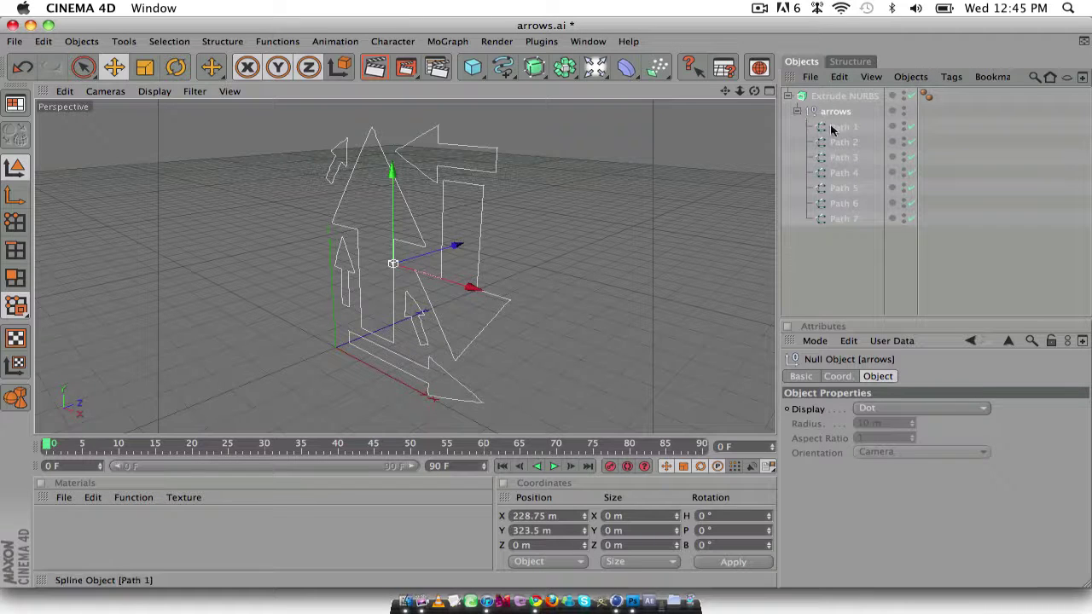
left_click(834, 128)
left_click(844, 219, "shift")
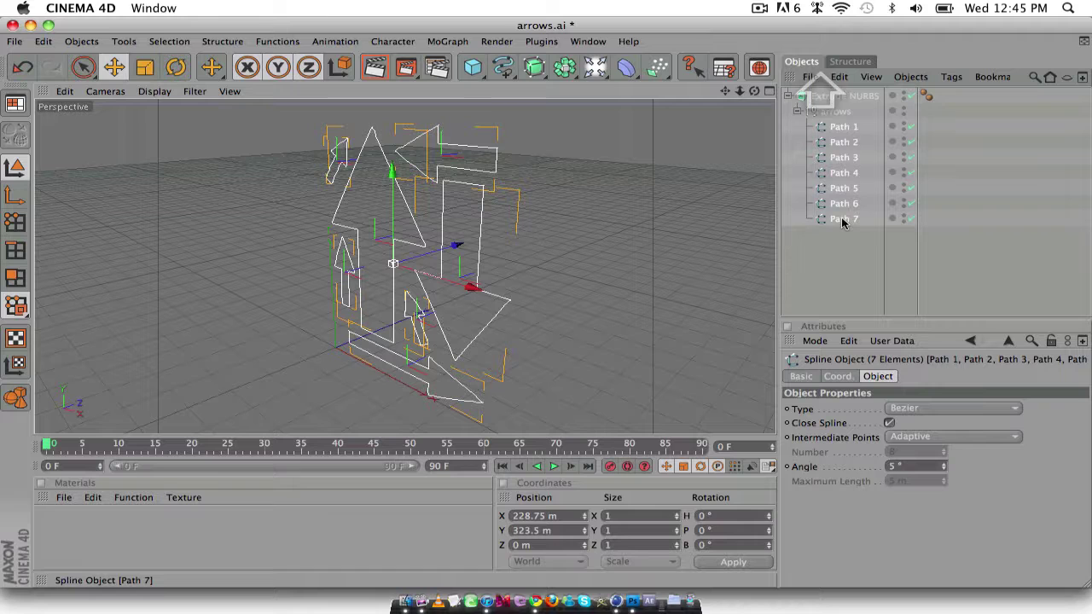
left_click_drag(844, 220, 805, 232)
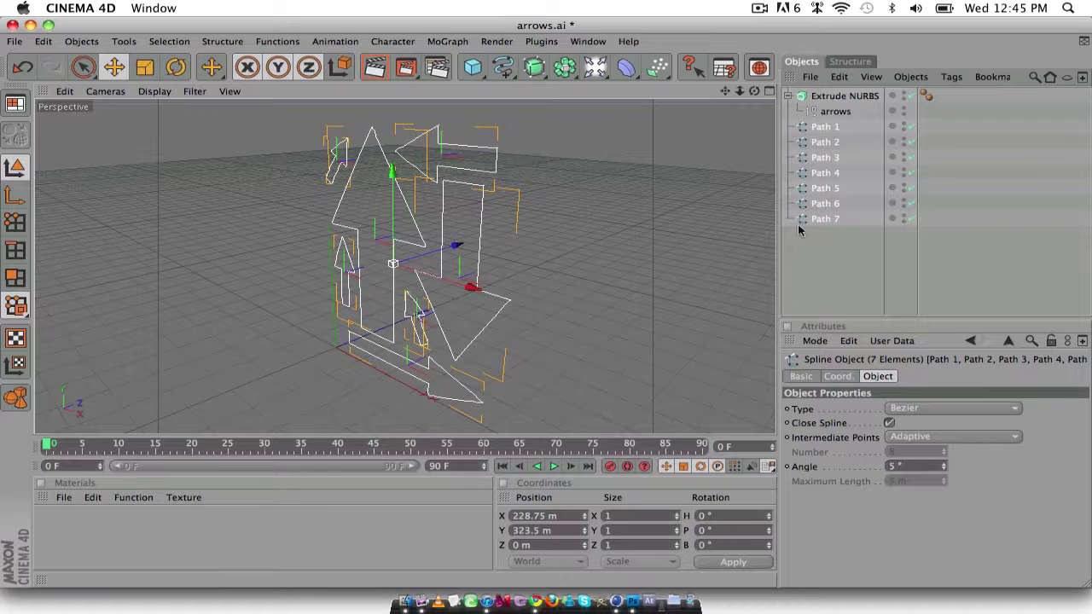
- Delete the empty arrows null and place Path 1 inside the Extrude NURBS
left_click(837, 116)
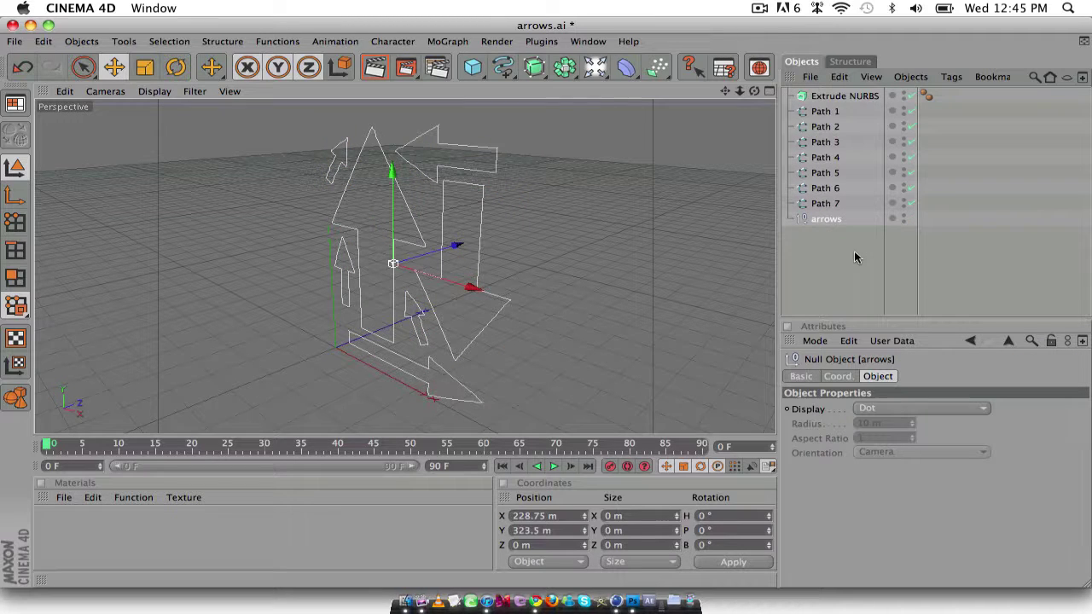
key("Delete")
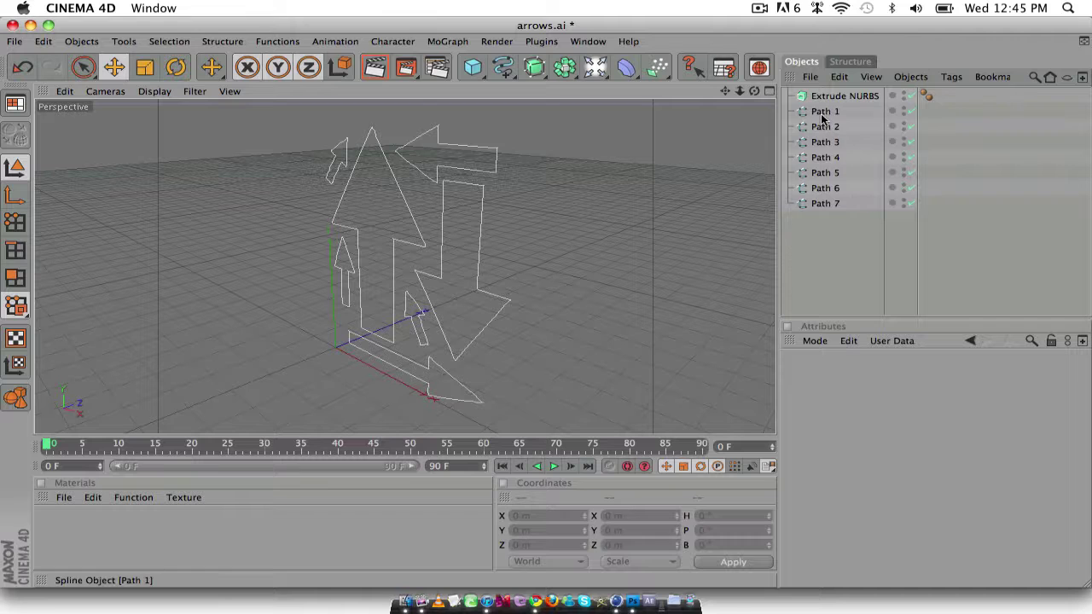
left_click_drag(824, 117, 836, 97)
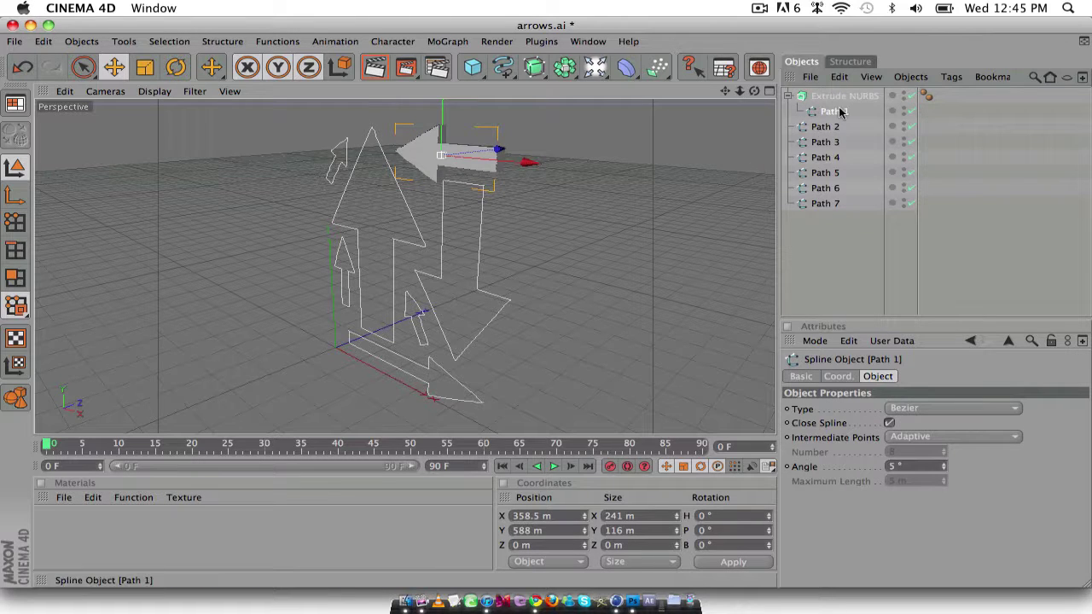
left_click(789, 95)
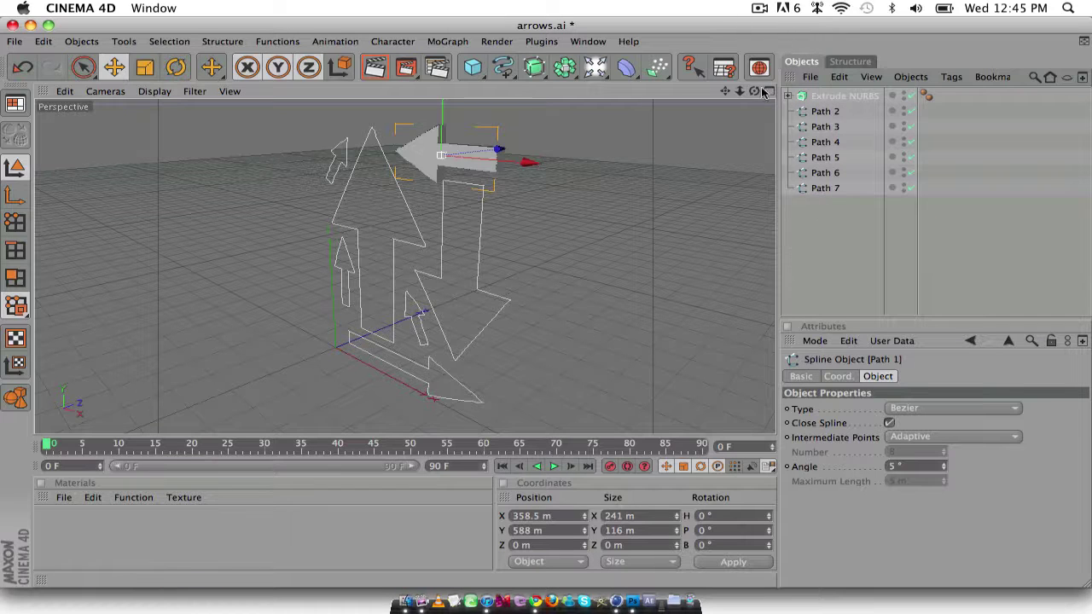
- Close arrows.ai without saving and select the star's Extrude NURBS
left_click(12, 25)
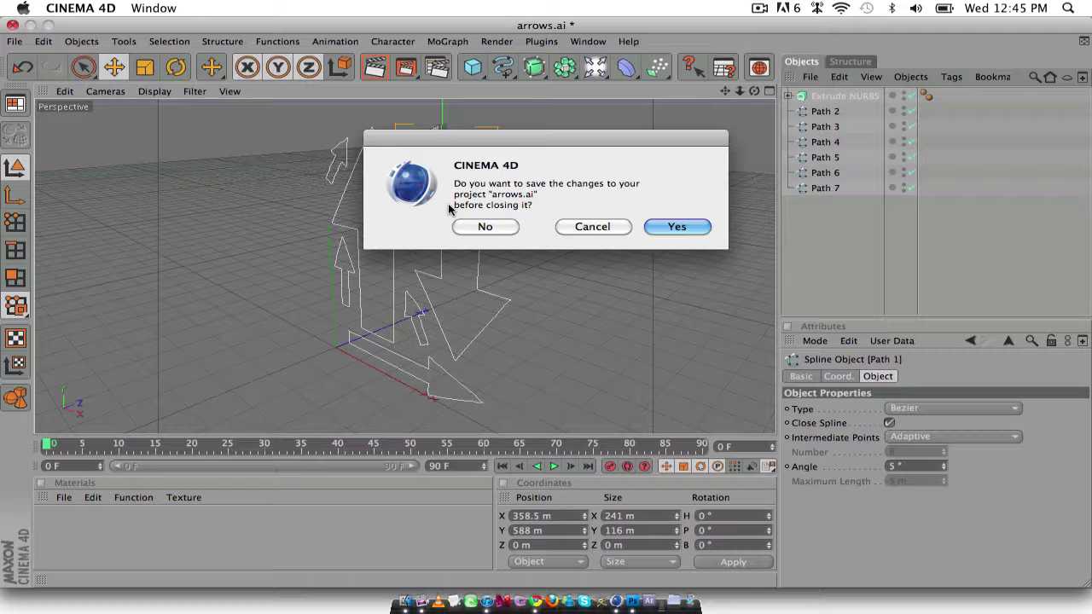
left_click(468, 229)
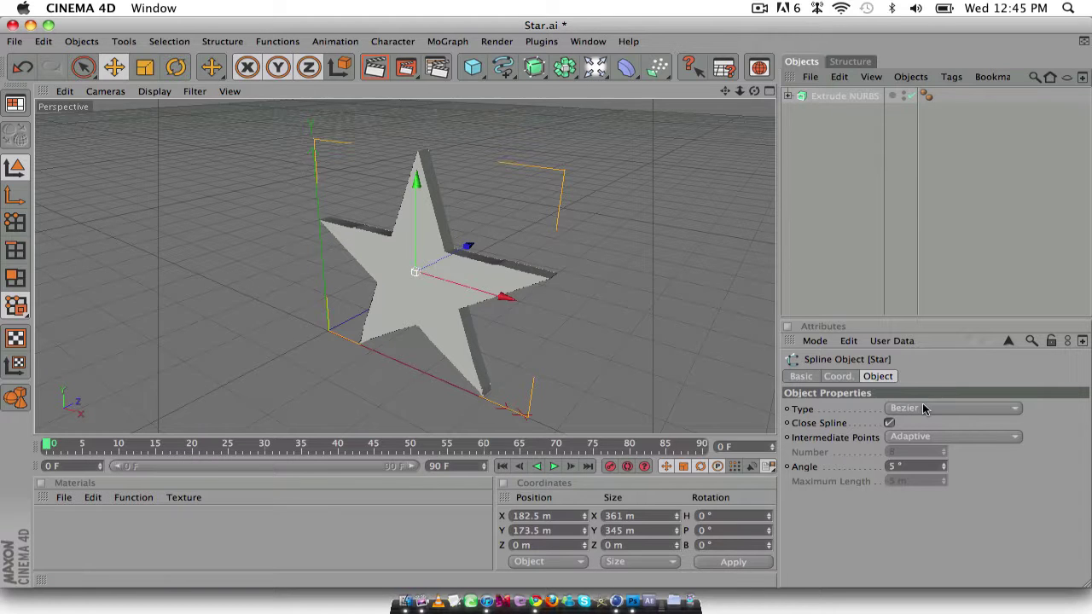
left_click(840, 377)
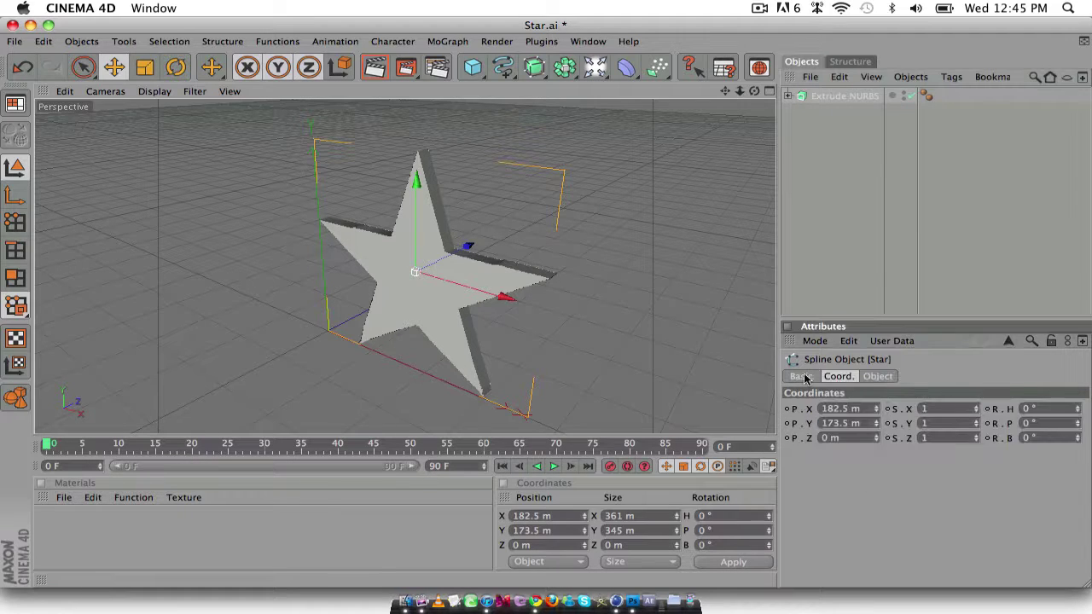
left_click(804, 377)
left_click(824, 97)
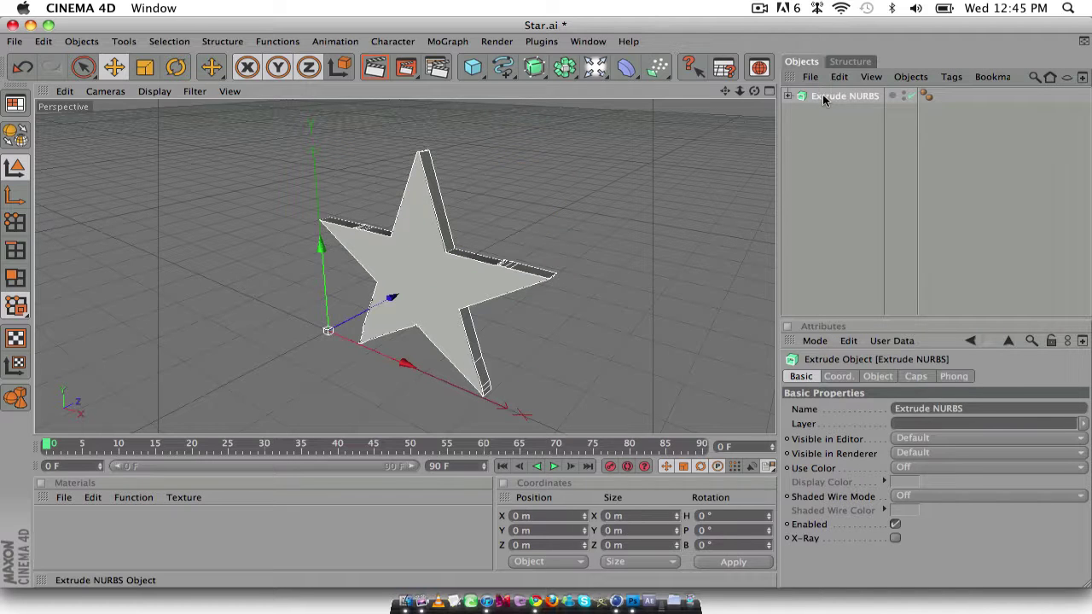
- Give both start and end Fillet Caps 5 steps and 5 m radius, then render a preview
left_click(911, 378)
left_click(895, 407)
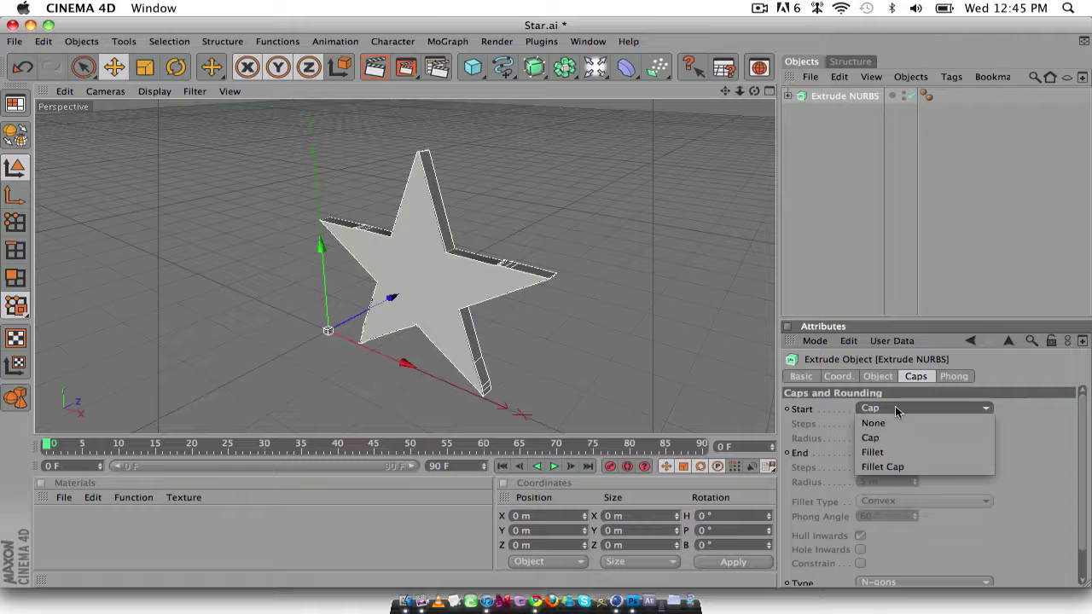
left_click(883, 467)
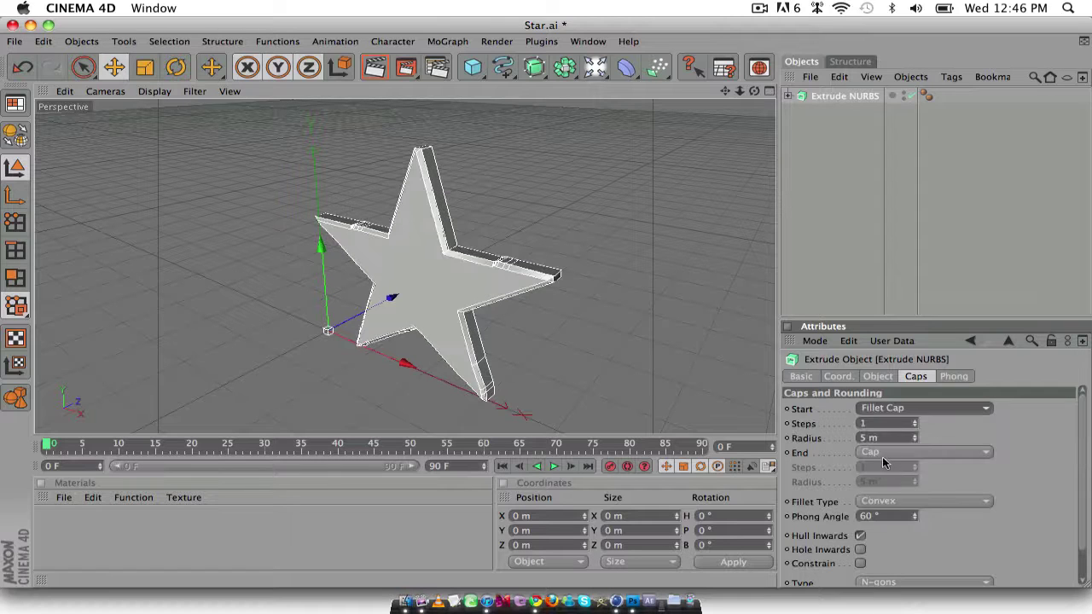
left_click(886, 453)
left_click(887, 510)
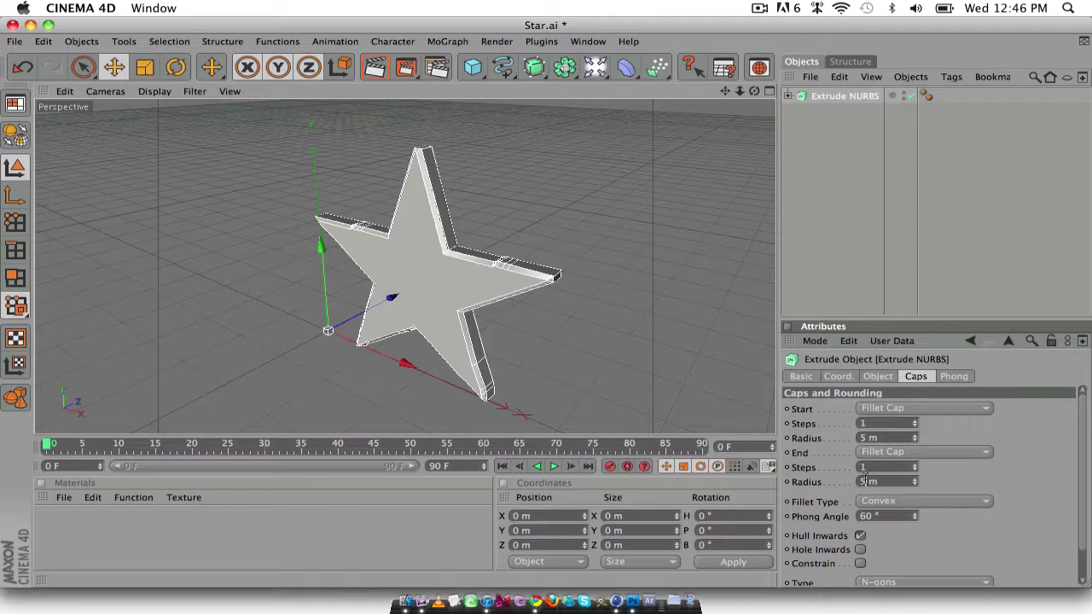
type("10")
key("Return")
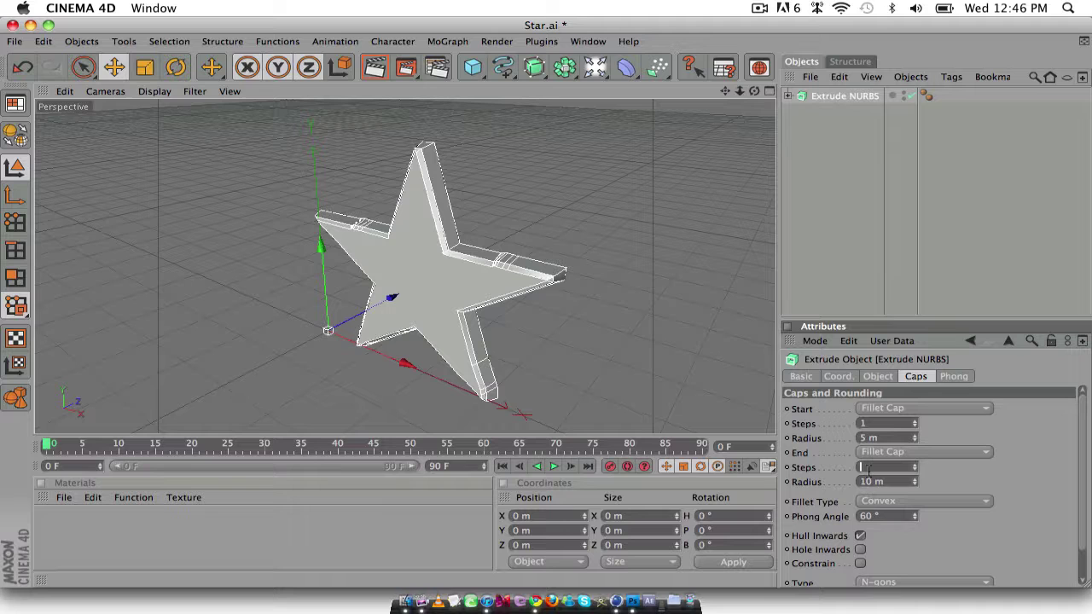
key("Tab")
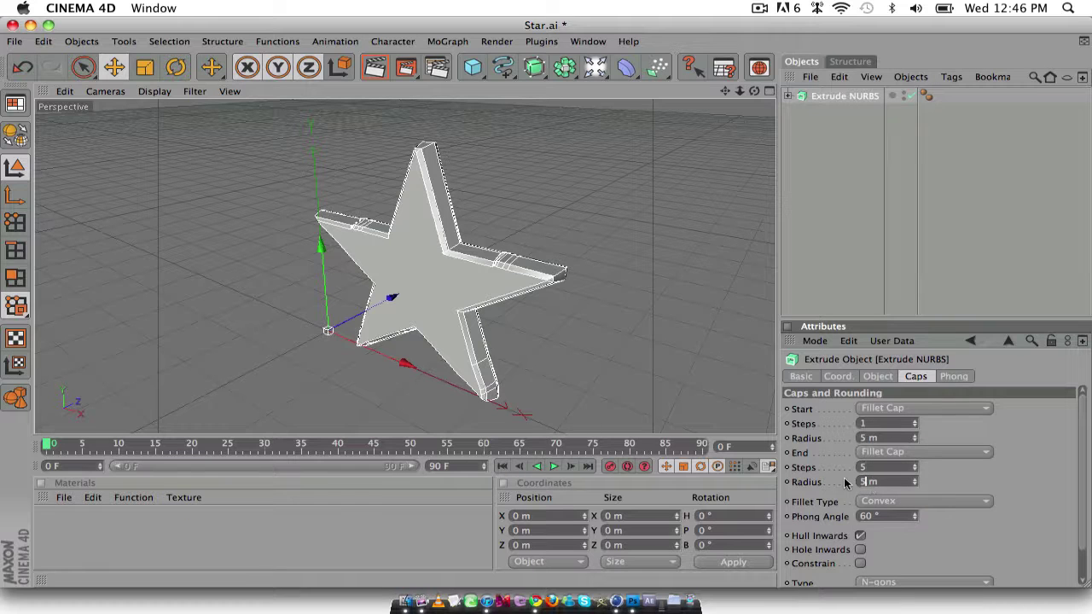
type("5")
key("Return")
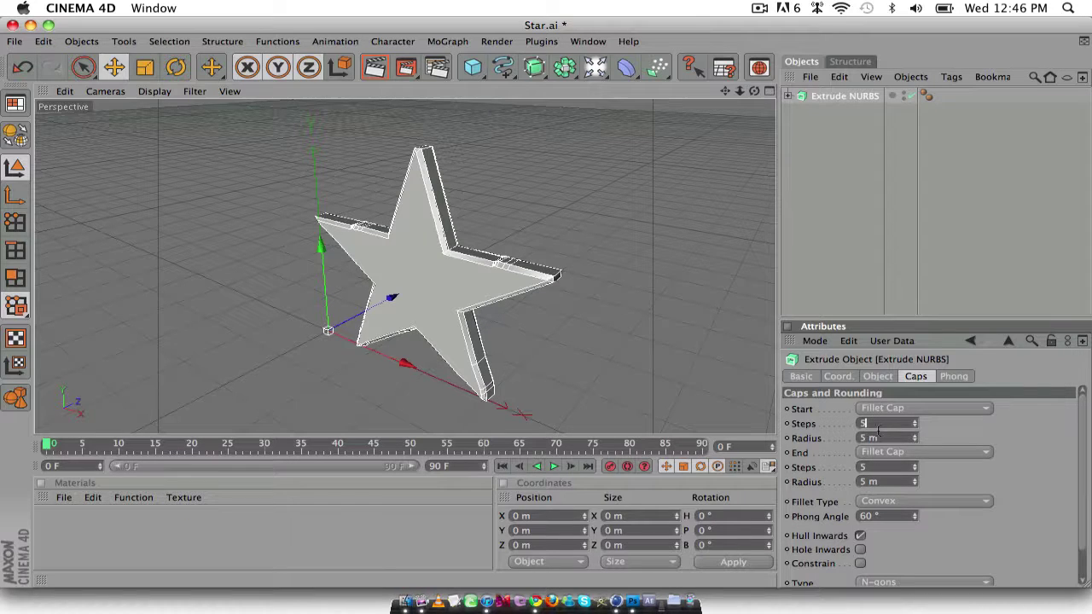
left_click(385, 68)
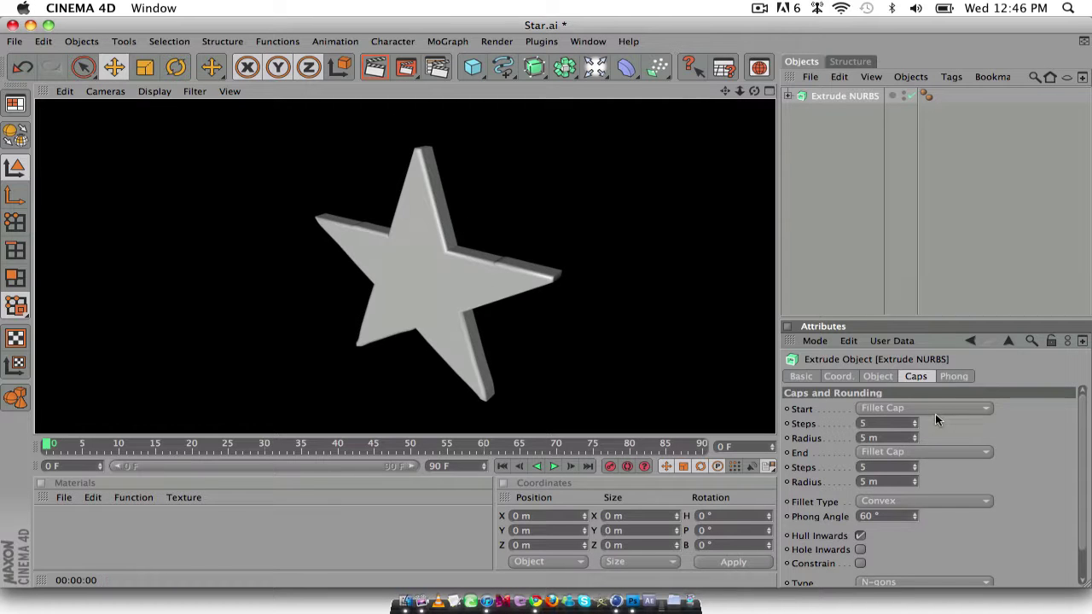
- Create a new material and give it a blue colour (R0 G182 B255)
left_click(267, 530)
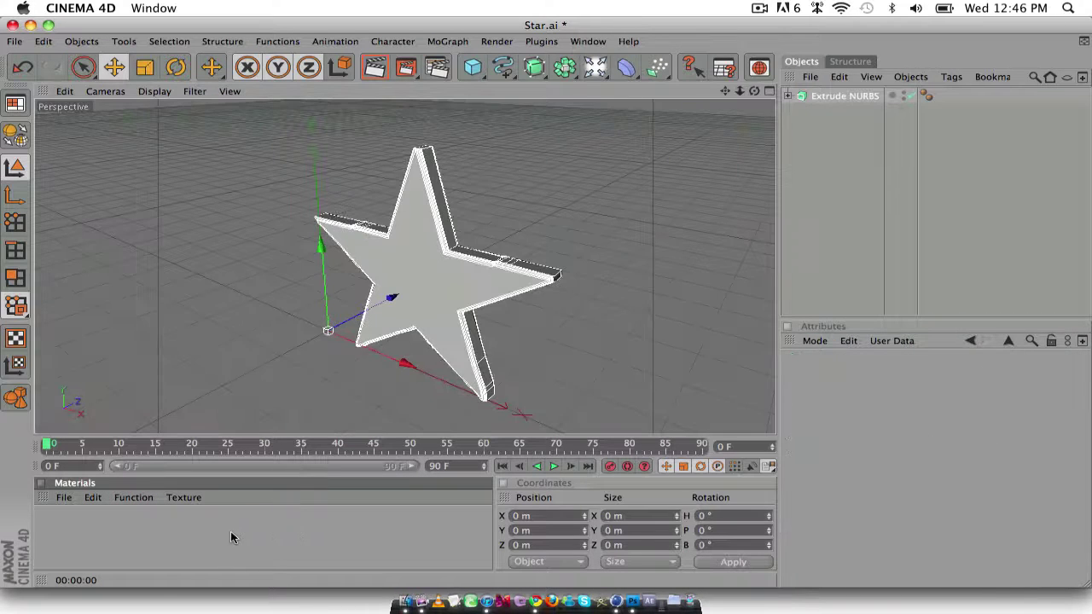
double_click(230, 535)
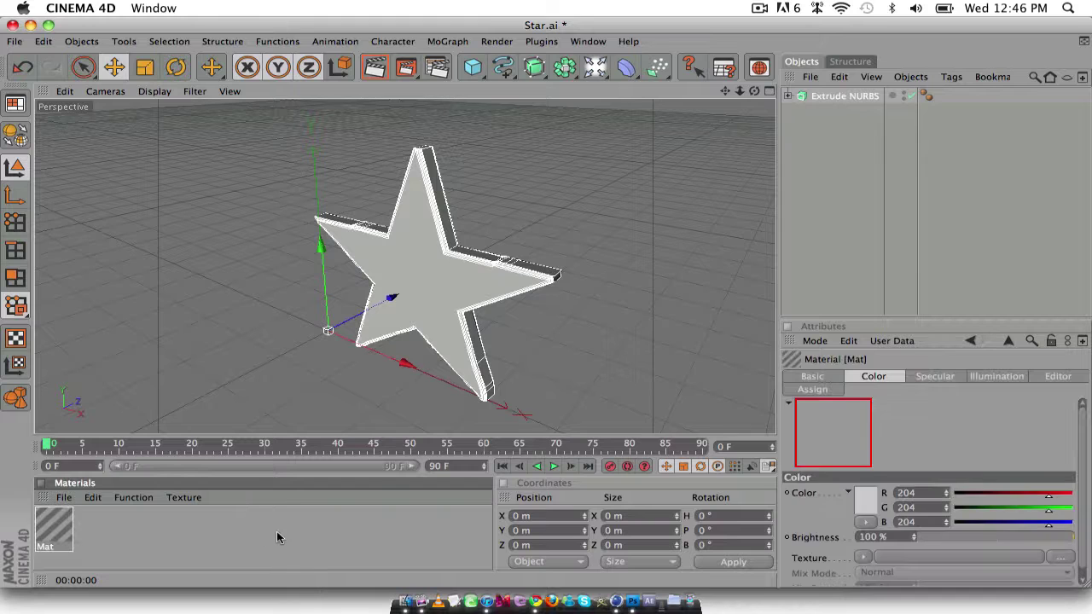
double_click(53, 524)
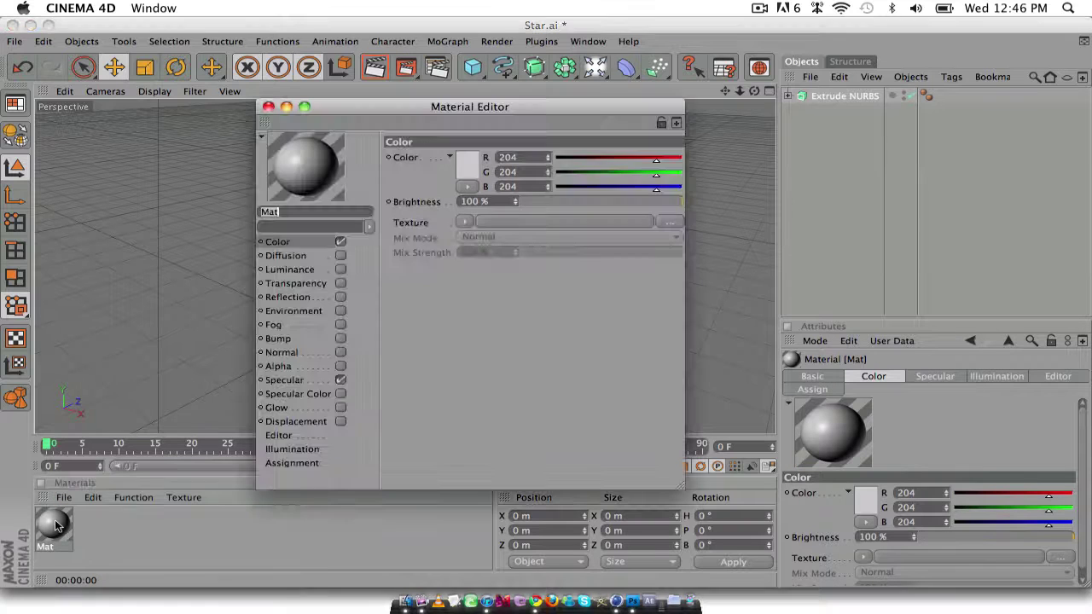
left_click(465, 161)
left_click_drag(522, 106, 513, 107)
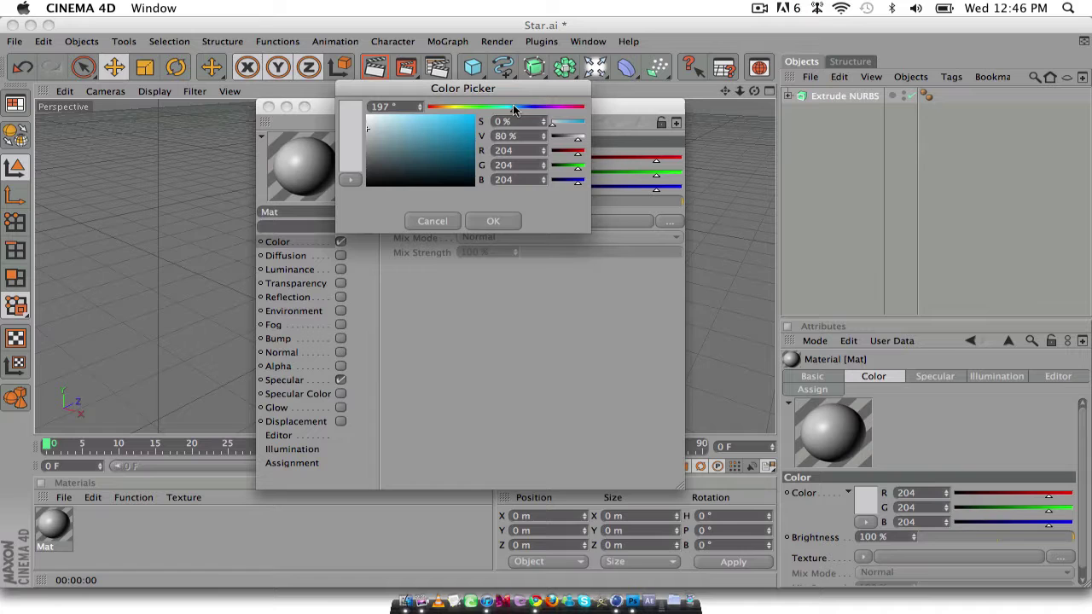
left_click_drag(471, 137, 475, 114)
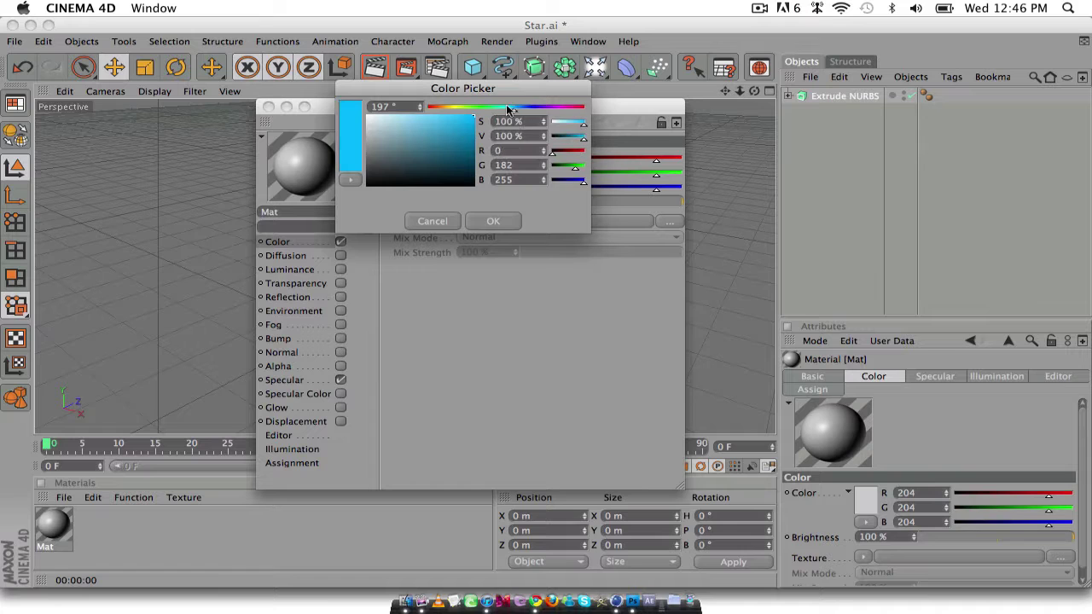
left_click(499, 220)
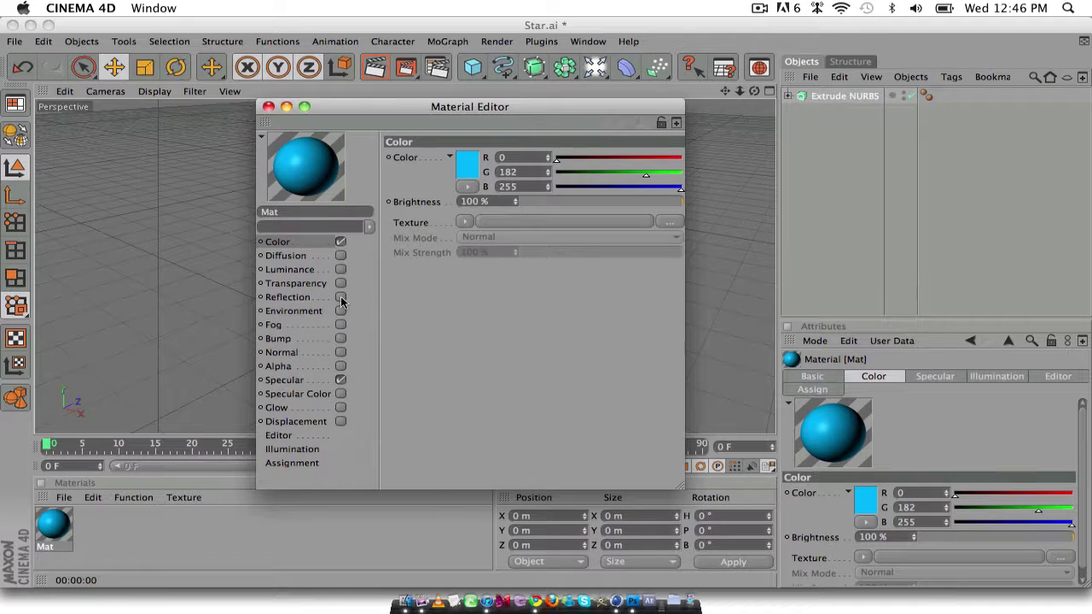
- Enable the material's reflection with a Fresnel texture and close the Material Editor
left_click(341, 298)
left_click(466, 236)
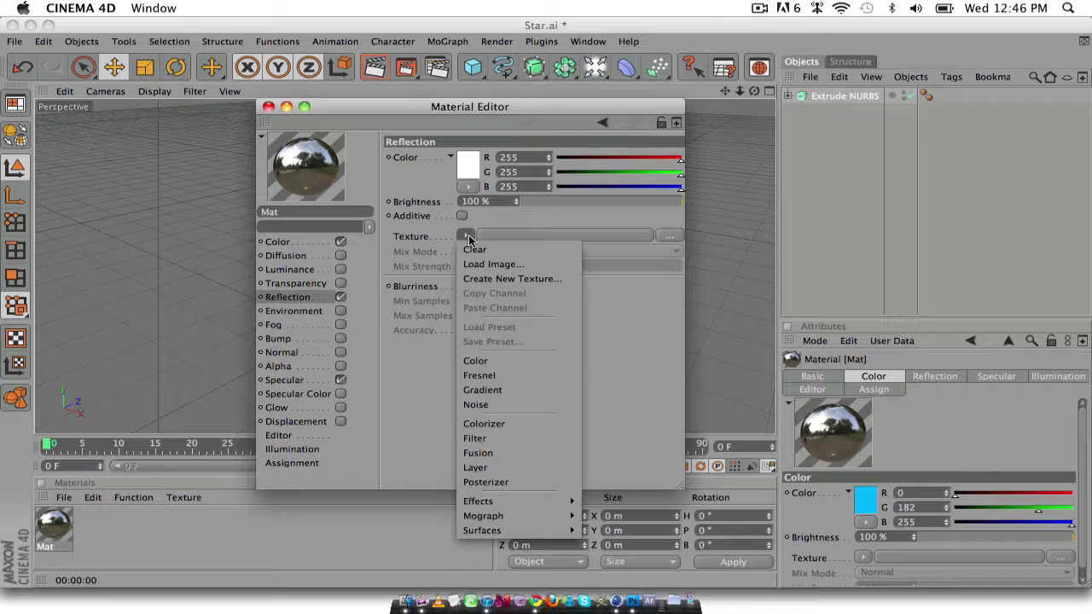
left_click(501, 378)
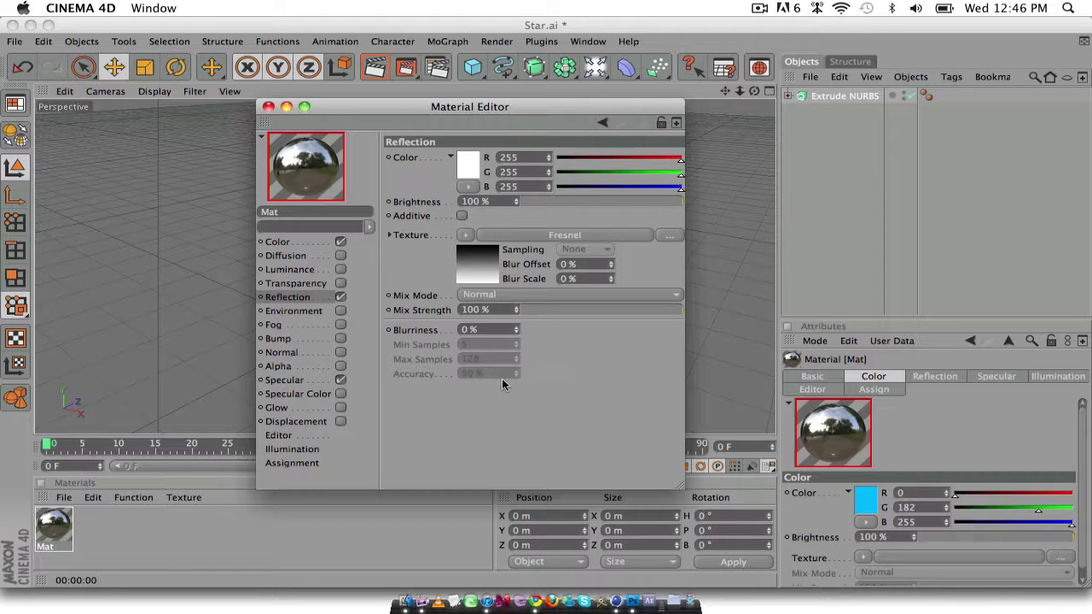
left_click(268, 107)
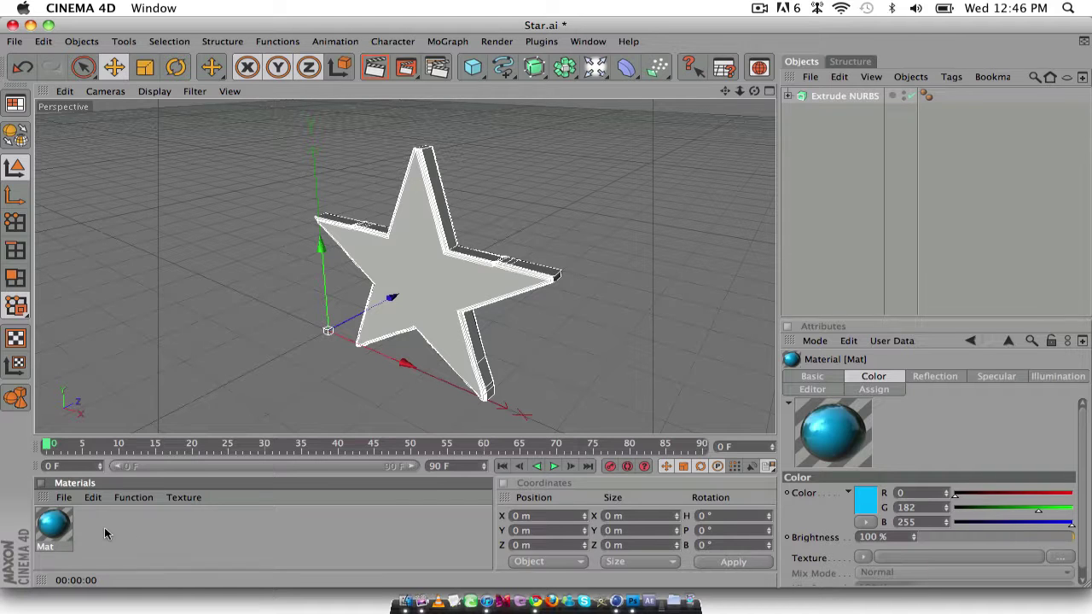
- Duplicate the blue Mat material and recolour the copy light grey (R205 G205 B205)
left_click_drag(68, 526, 819, 94)
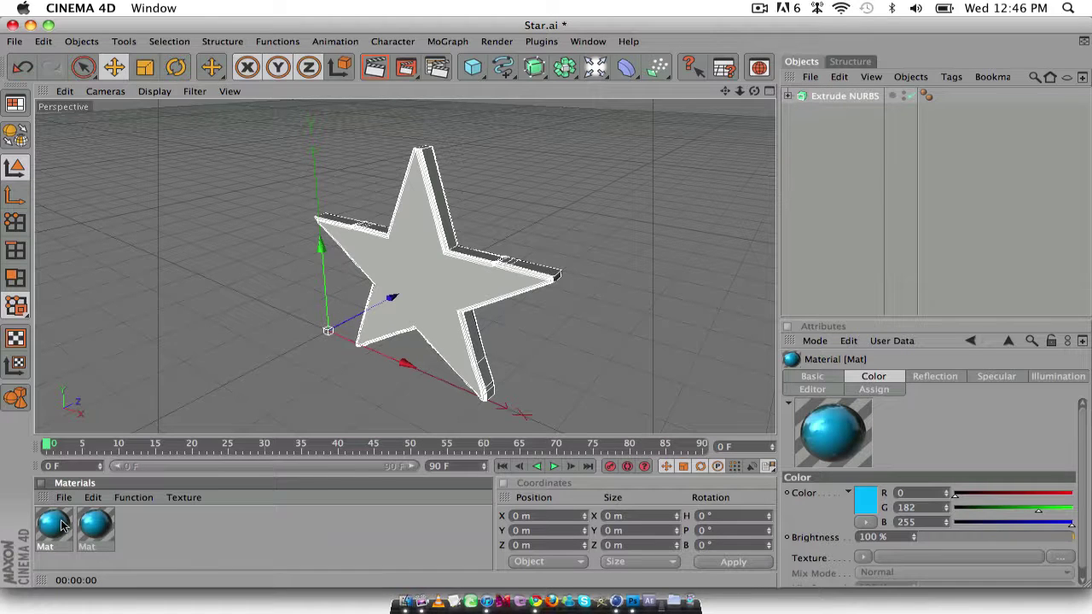
double_click(61, 523)
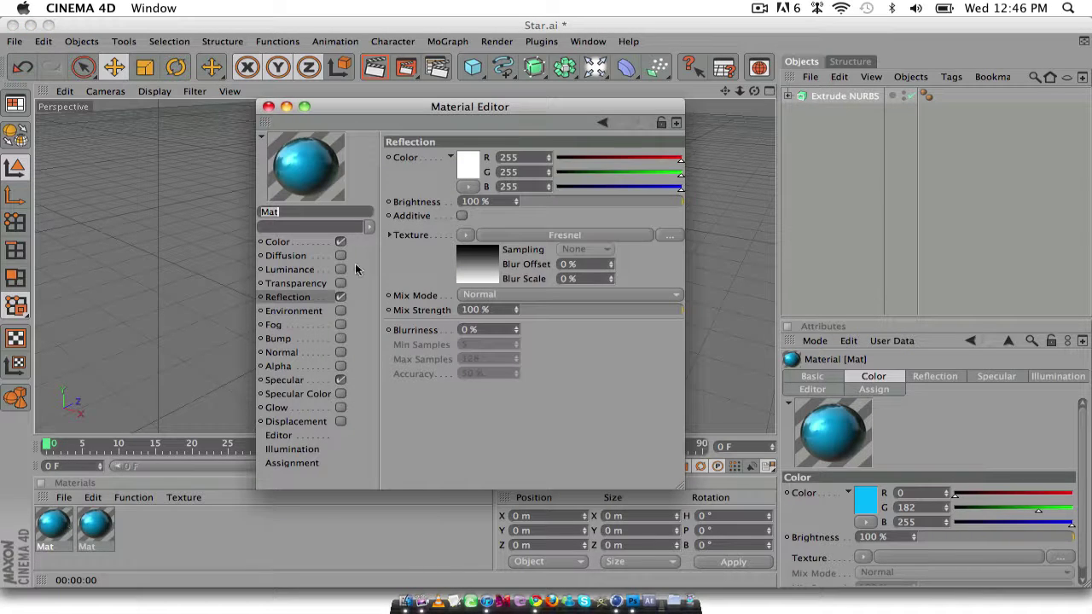
left_click(278, 242)
left_click(467, 171)
left_click(426, 156)
left_click_drag(425, 156, 368, 139)
left_click(497, 231)
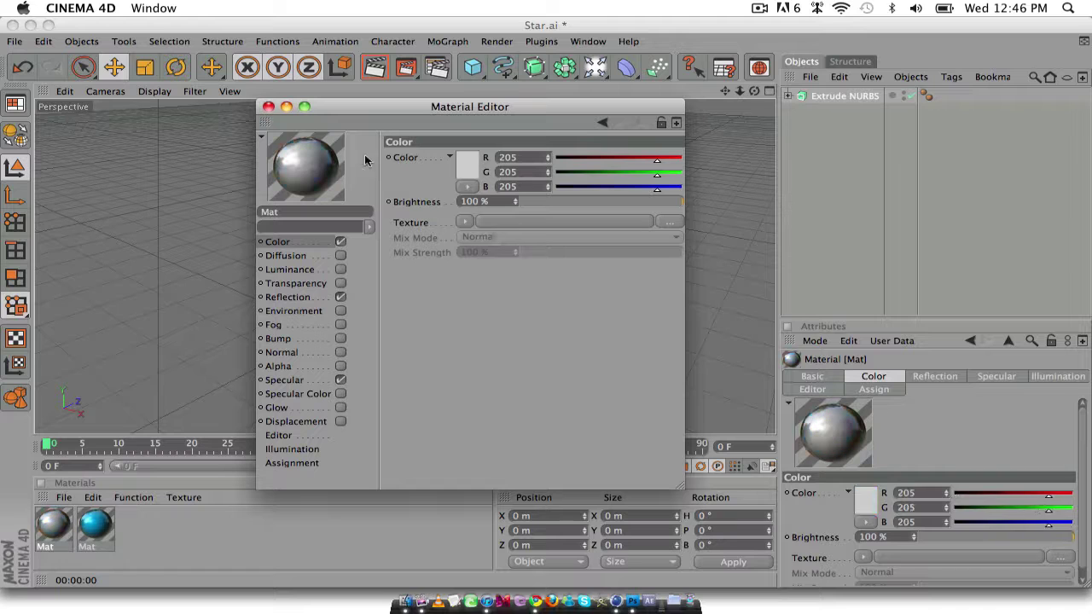
left_click(268, 108)
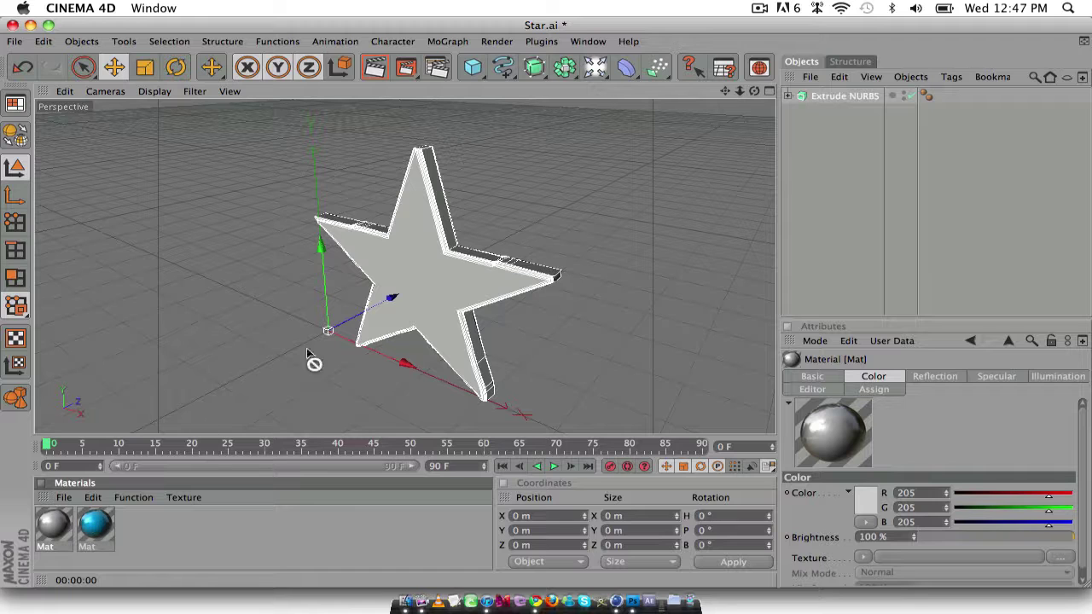
- Apply the blue and grey materials to the Extrude NURBS, restrict grey to selection C1, and render
left_click_drag(306, 347, 441, 281)
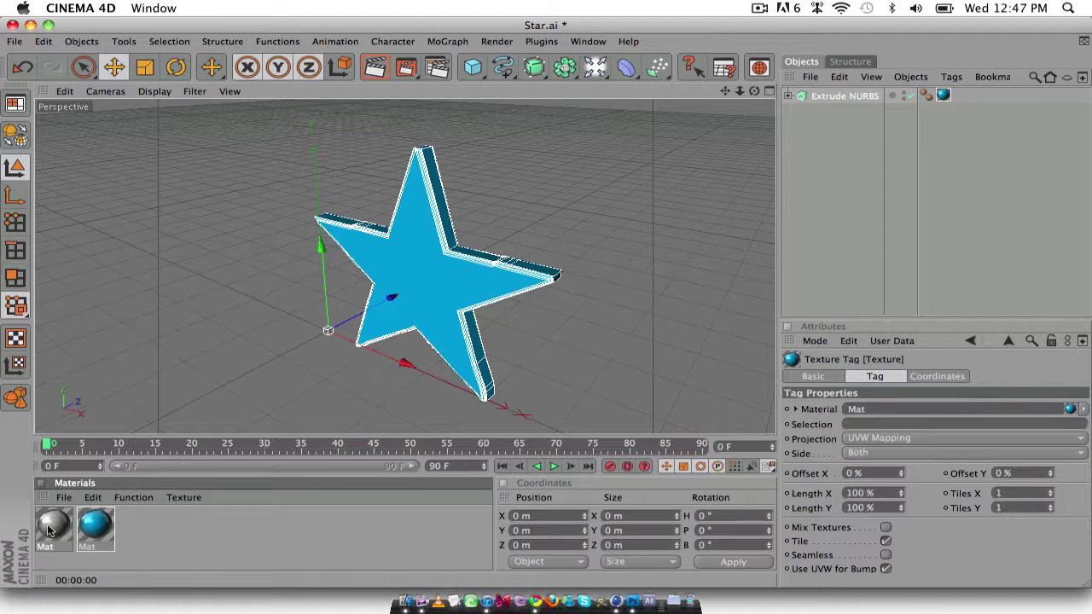
left_click_drag(49, 531, 392, 278)
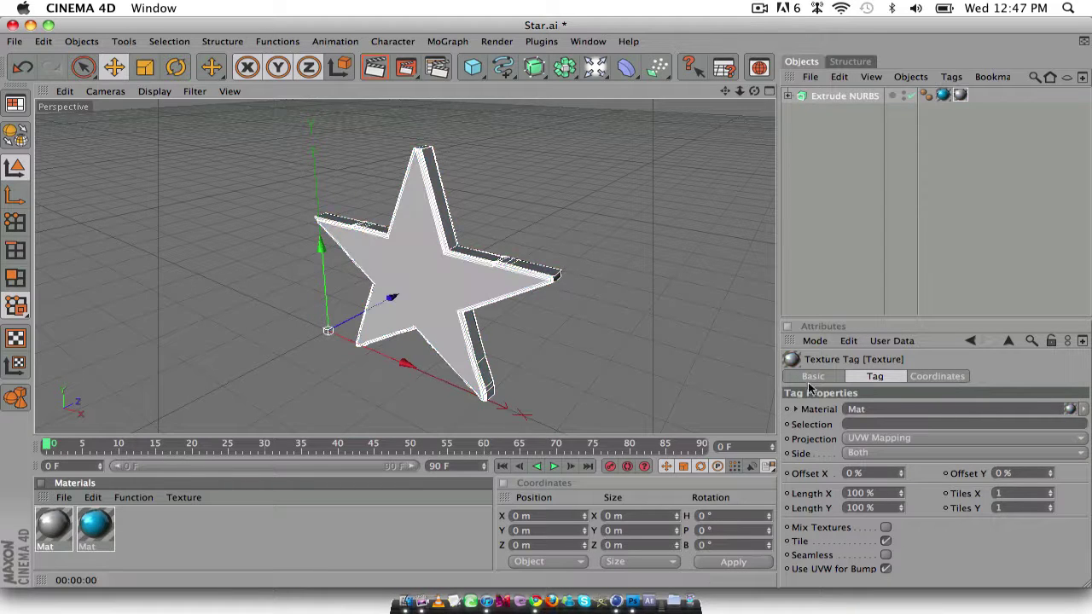
left_click(851, 425)
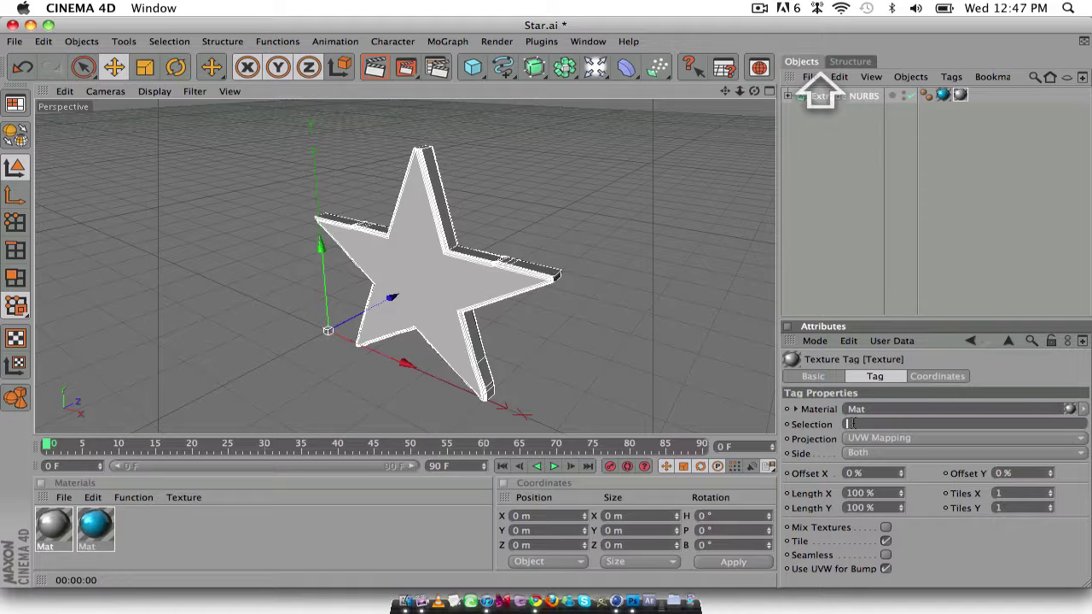
type("C1")
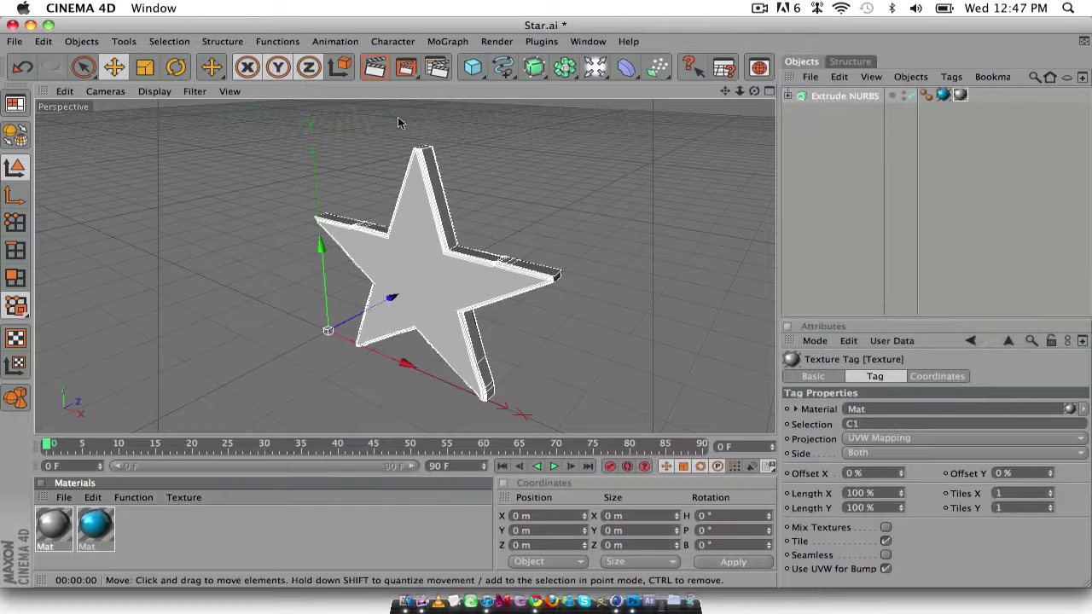
left_click(372, 70)
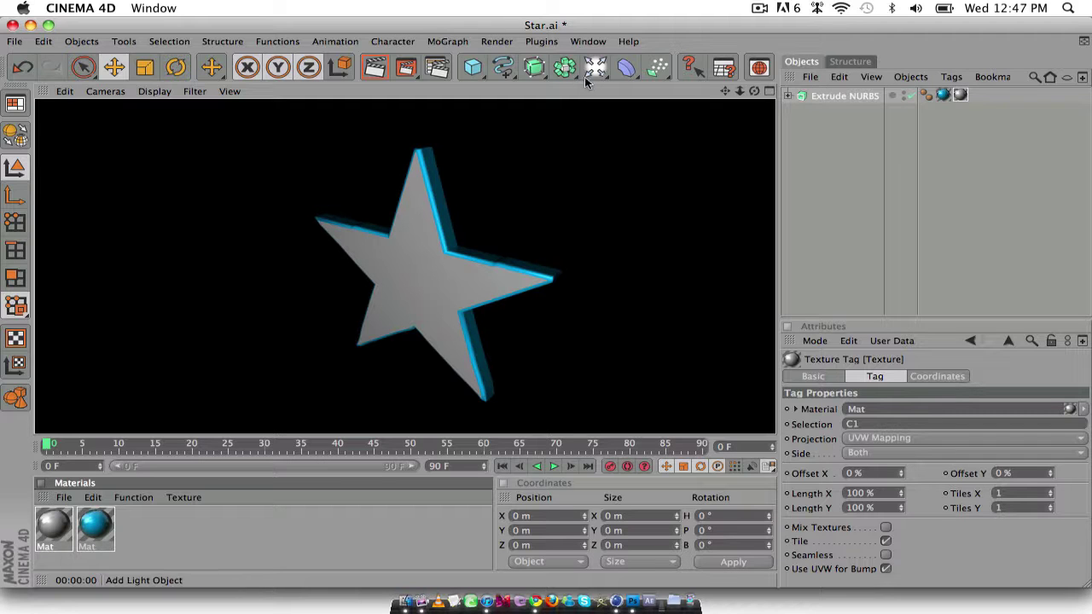
- Add a Floor, pitch it 90° upright, and move it back to about Z 50.8 m
left_click_drag(595, 70, 754, 140)
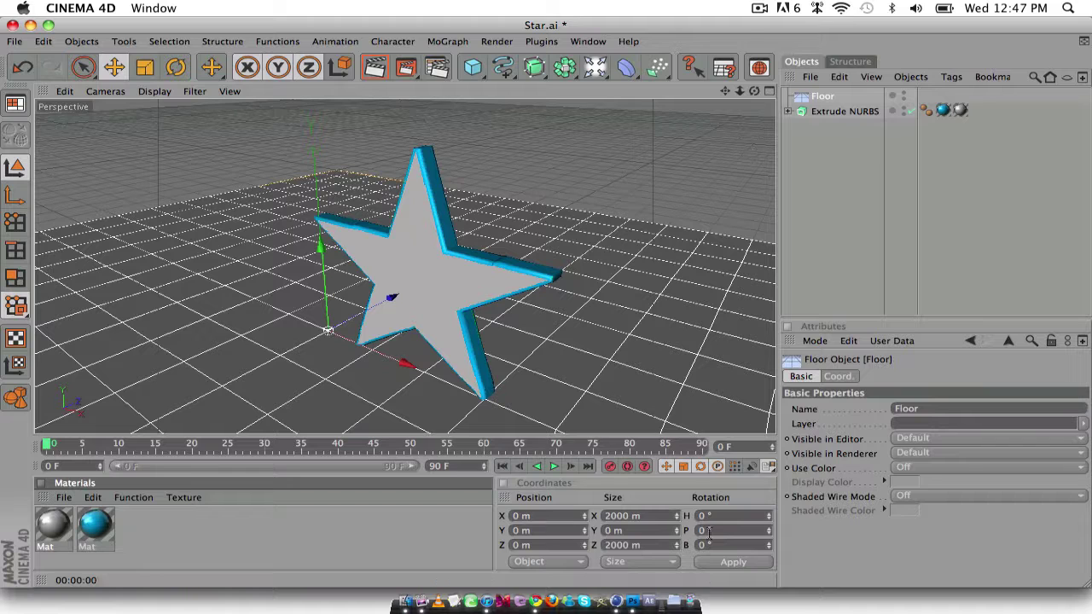
left_click(705, 531)
type("90")
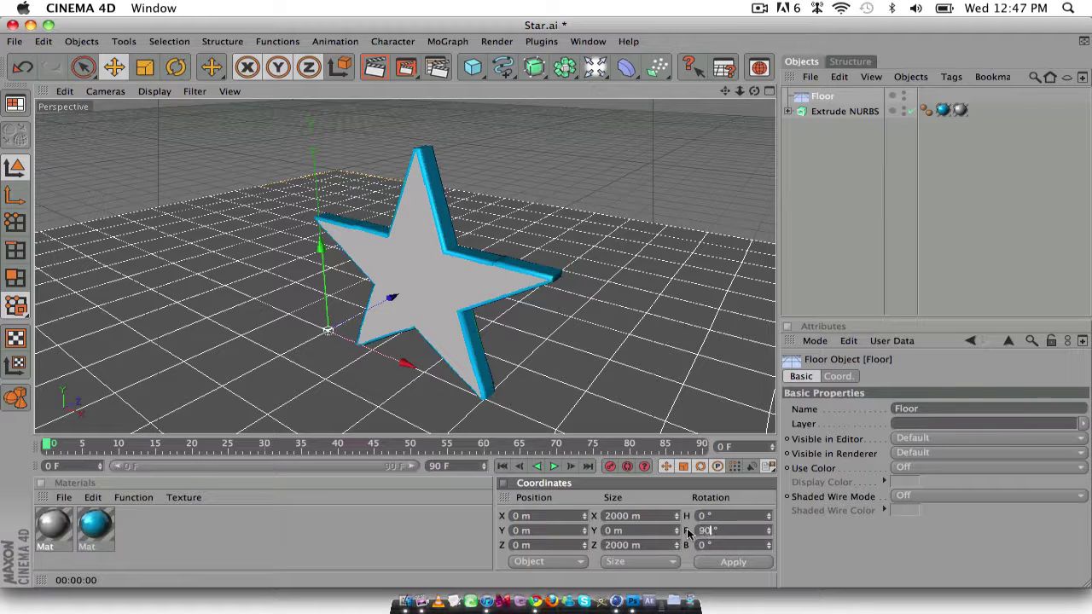
left_click(722, 565)
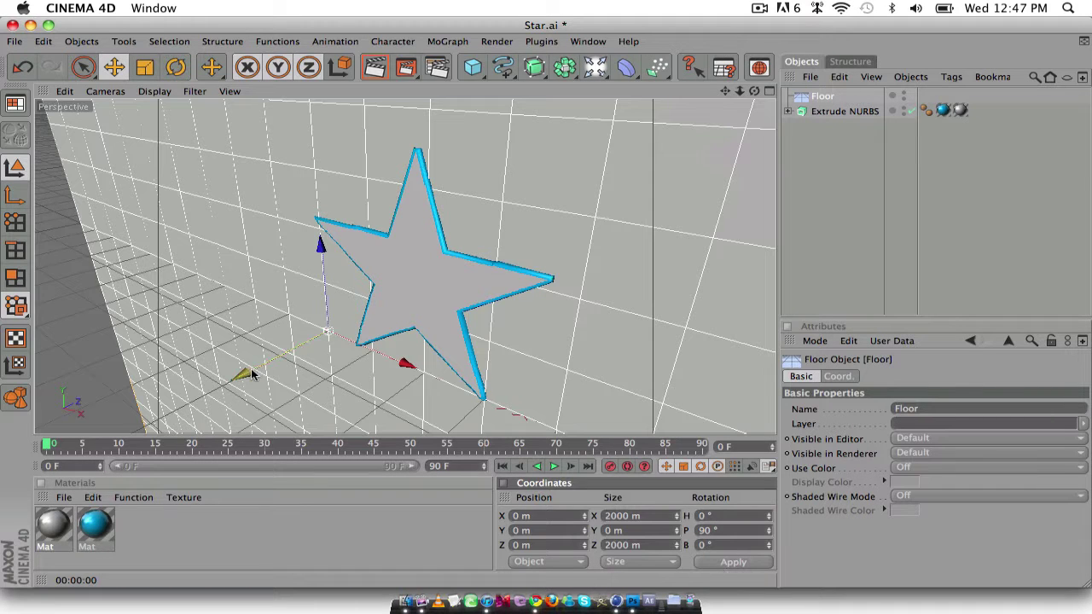
left_click_drag(244, 373, 270, 361)
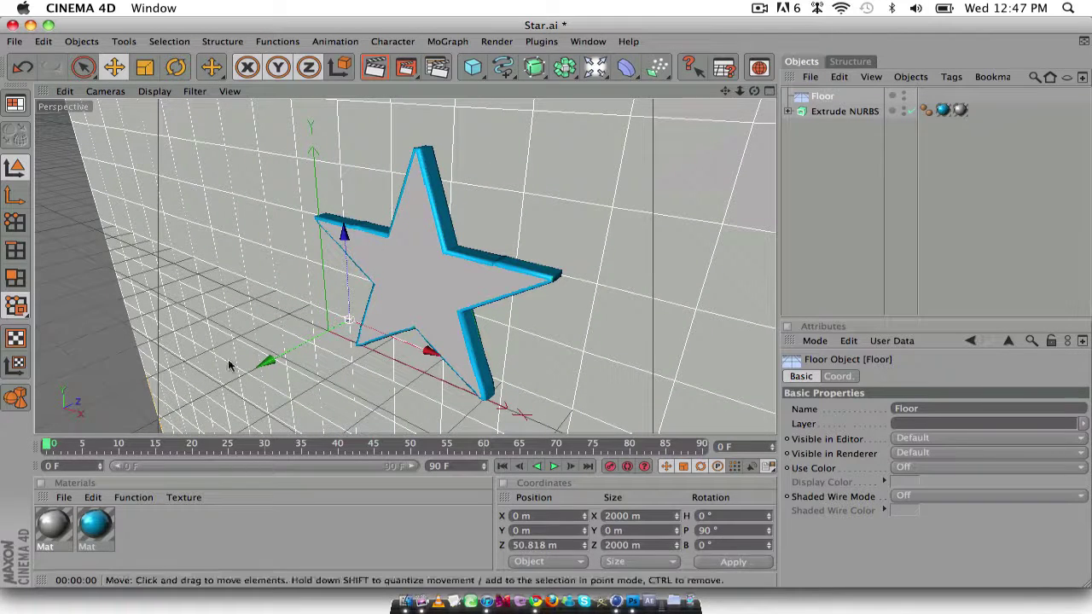
left_click_drag(53, 523, 106, 537)
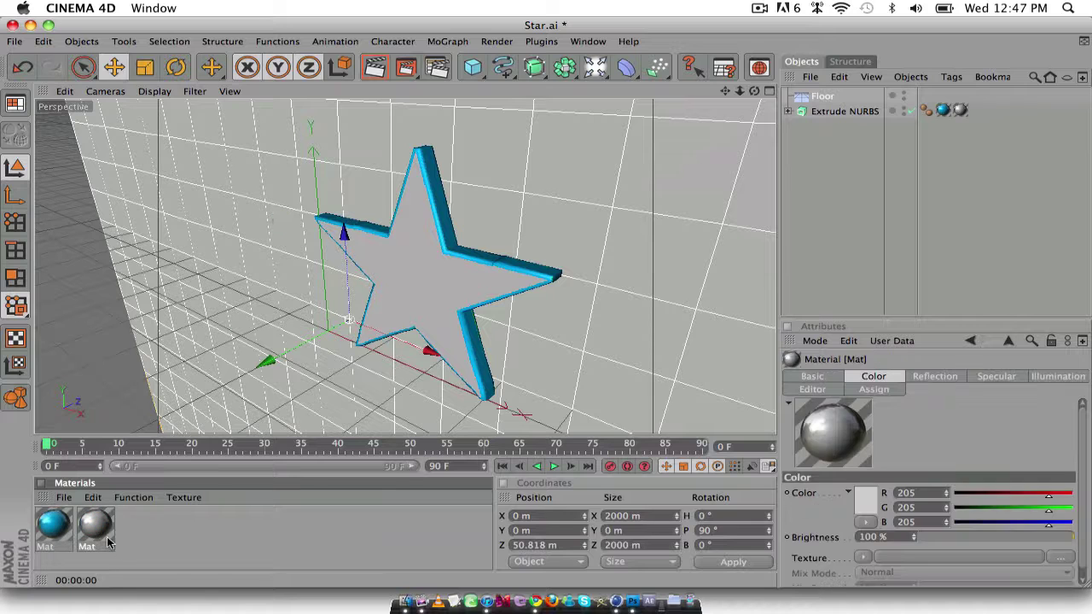
- Add an Omni Light at X 97.6, Y 98.9, Z −285.9 m and render the view
left_click(601, 72)
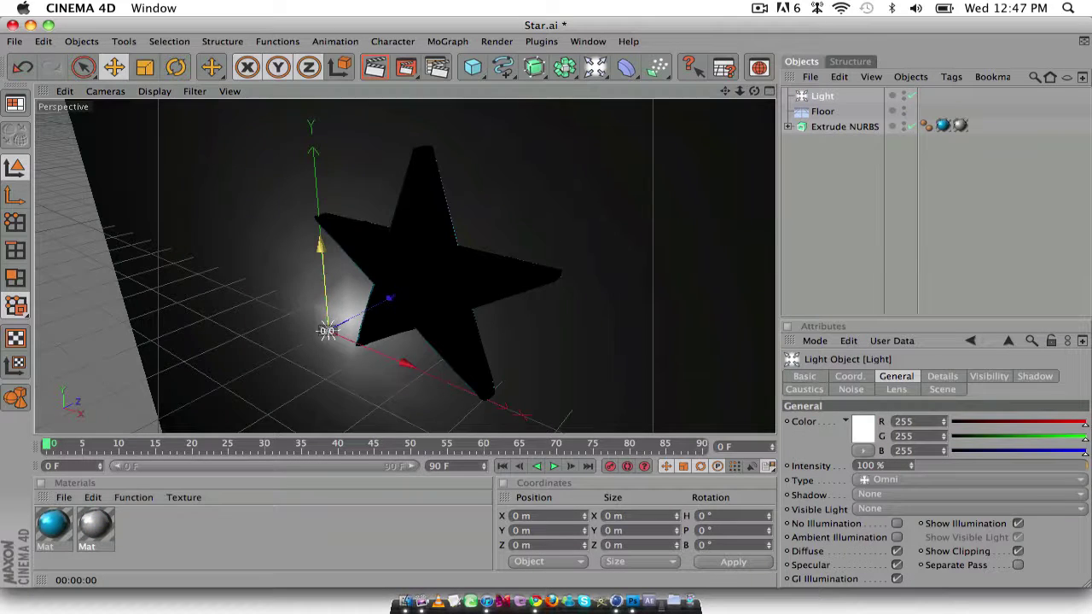
left_click_drag(319, 248, 316, 271)
left_click_drag(365, 298, 190, 385)
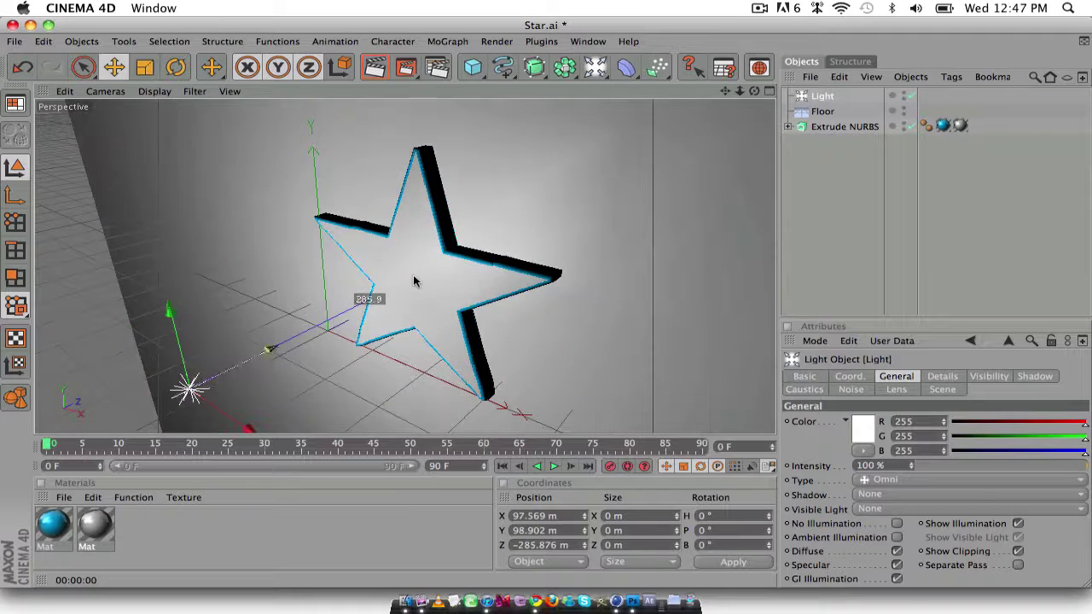
left_click(380, 68)
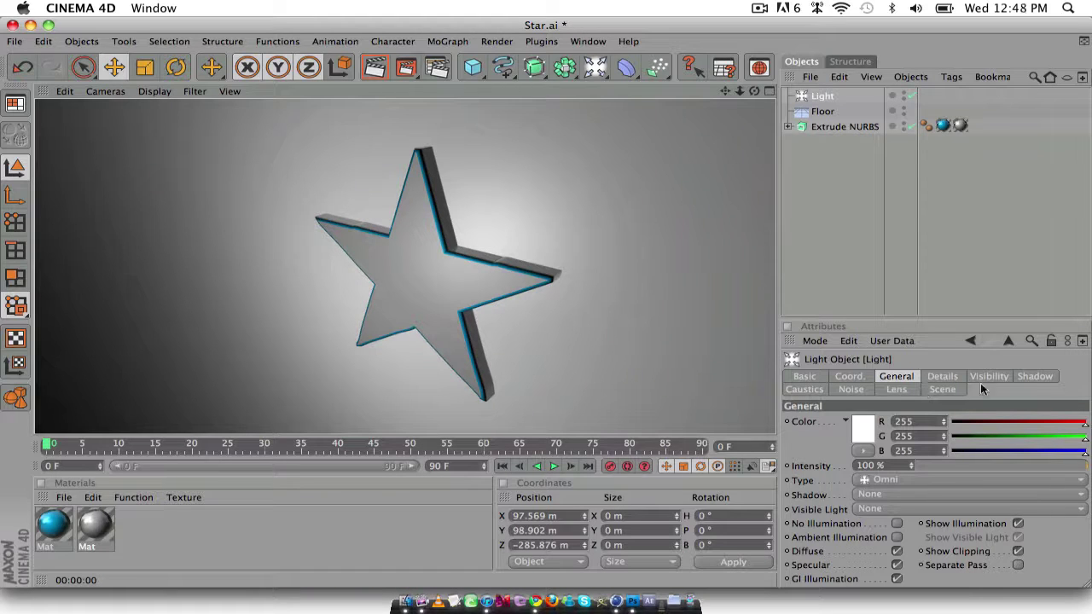
- Set the light's shadow type to Shadow Maps (Soft) and render
left_click(1034, 381)
left_click(928, 421)
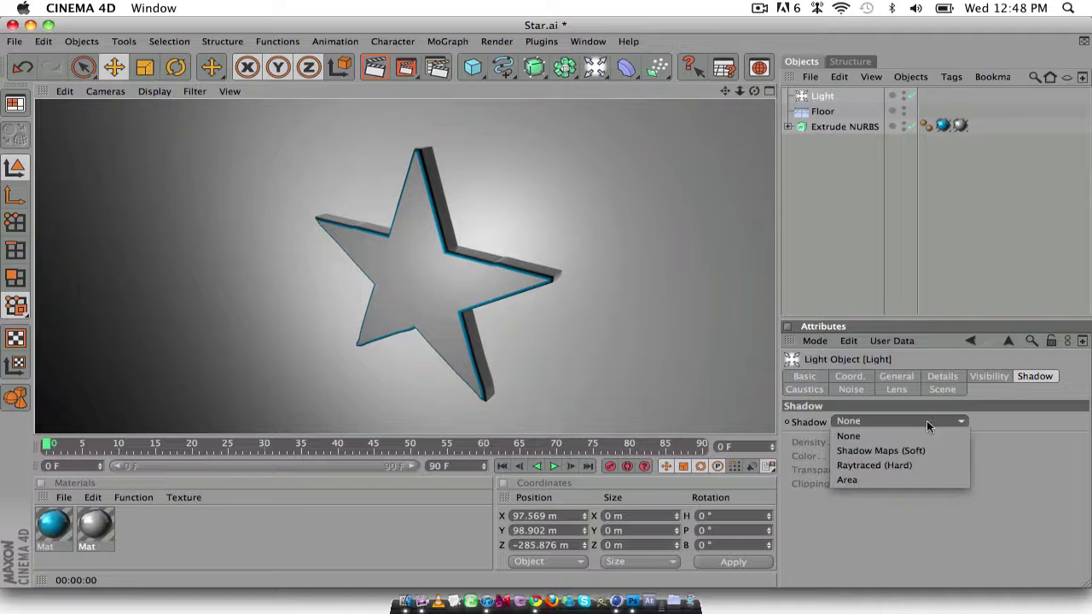
left_click(909, 450)
left_click(377, 68)
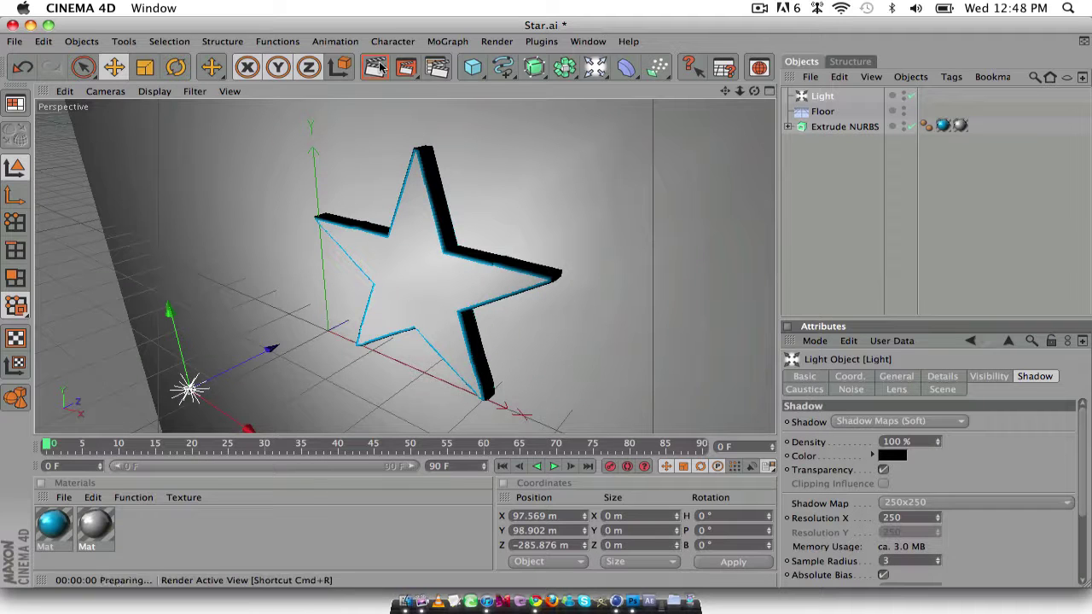
- Reselect the light, confirm Shadow Maps (Soft) in its Shadow tab, and re-render the soft shadow
left_click(821, 97)
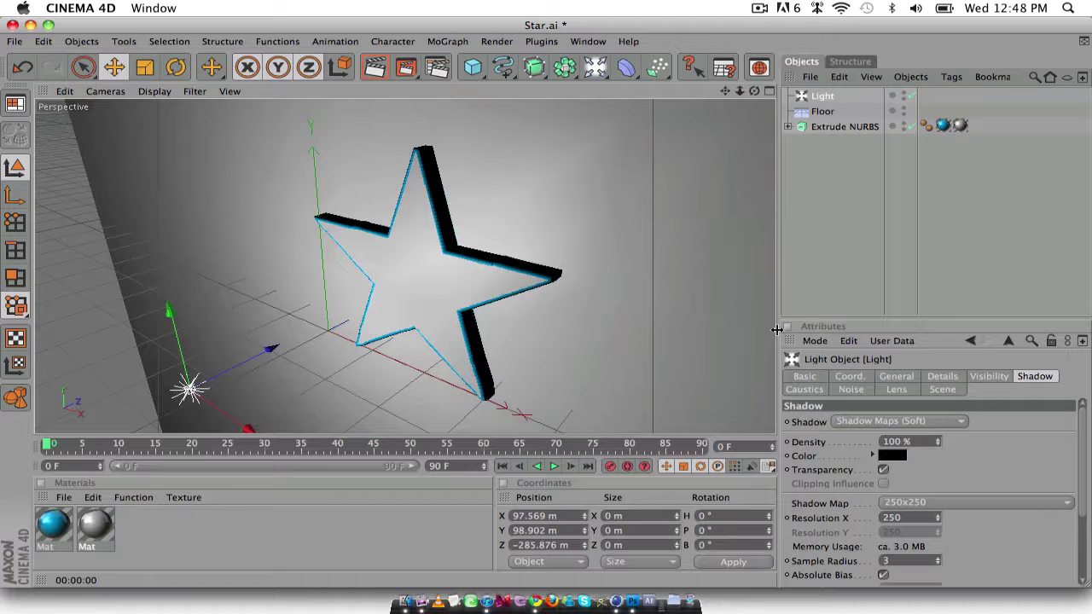
left_click(1031, 377)
left_click(927, 421)
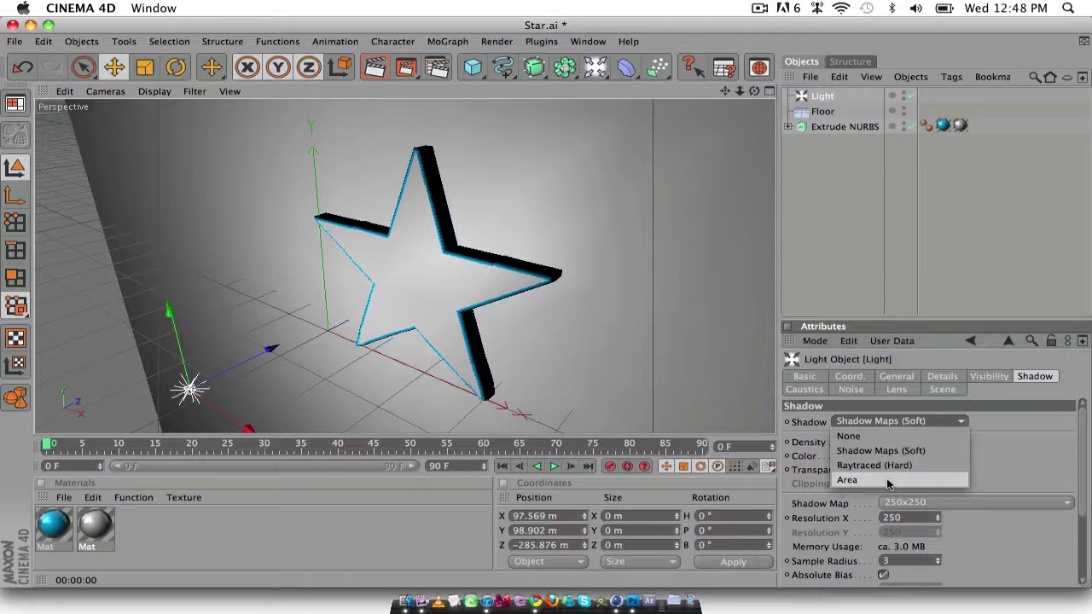
left_click(879, 453)
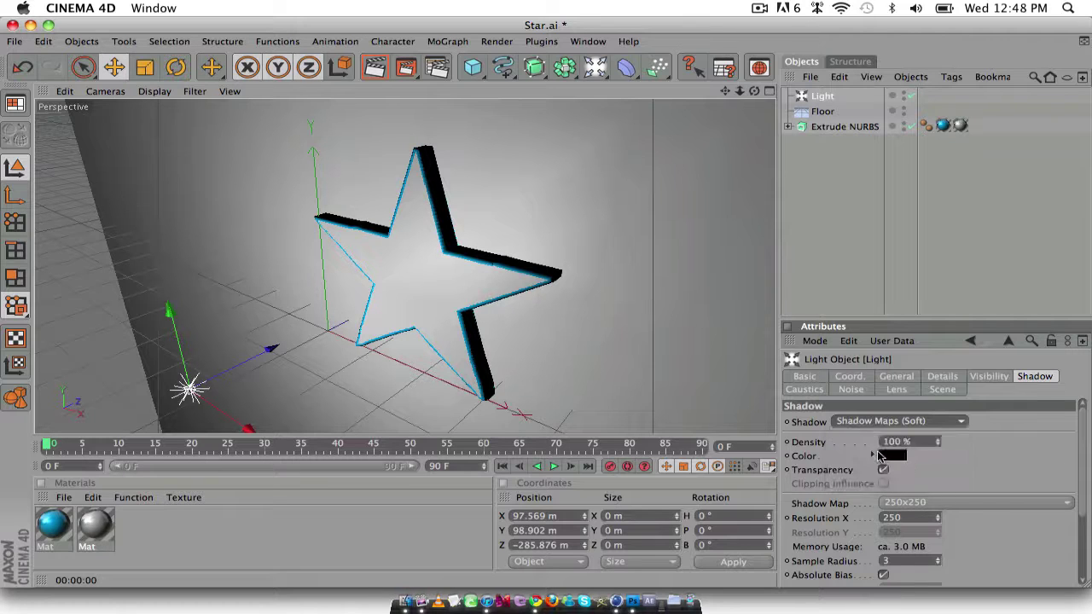
left_click(375, 67)
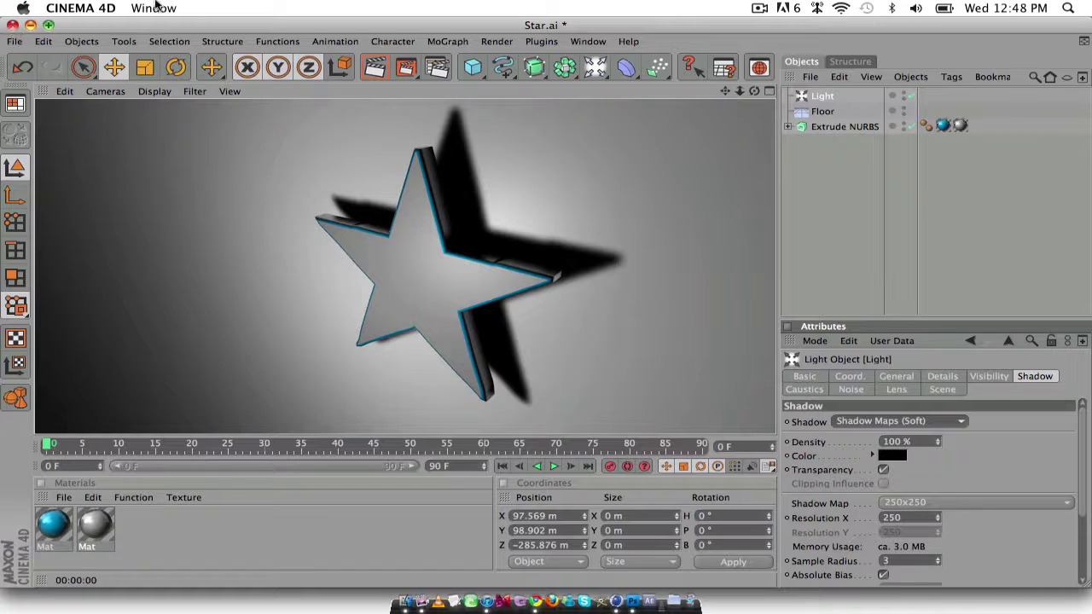
left_click(758, 9)
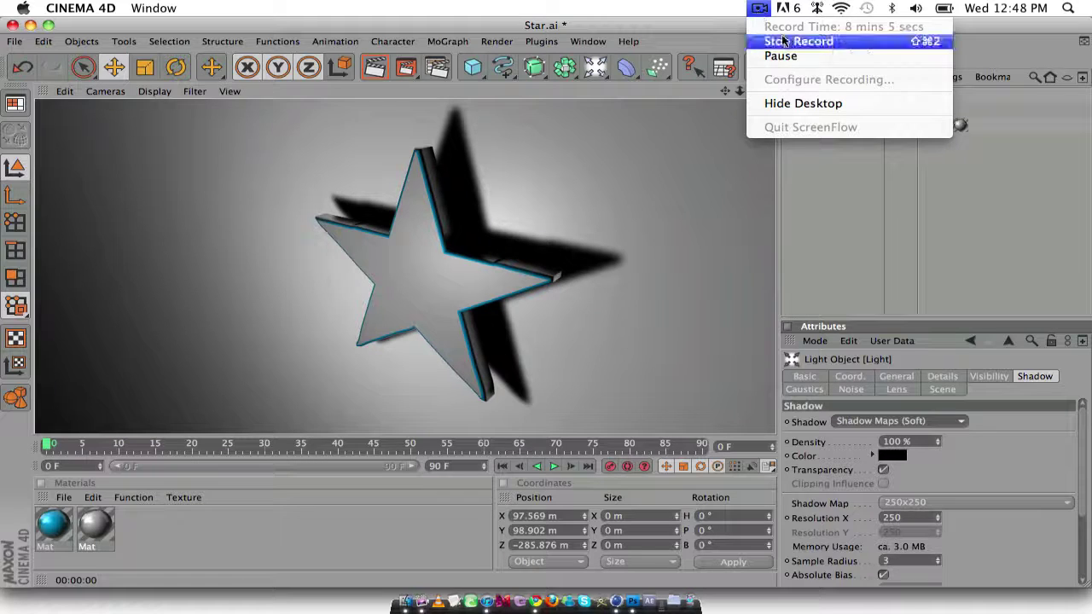